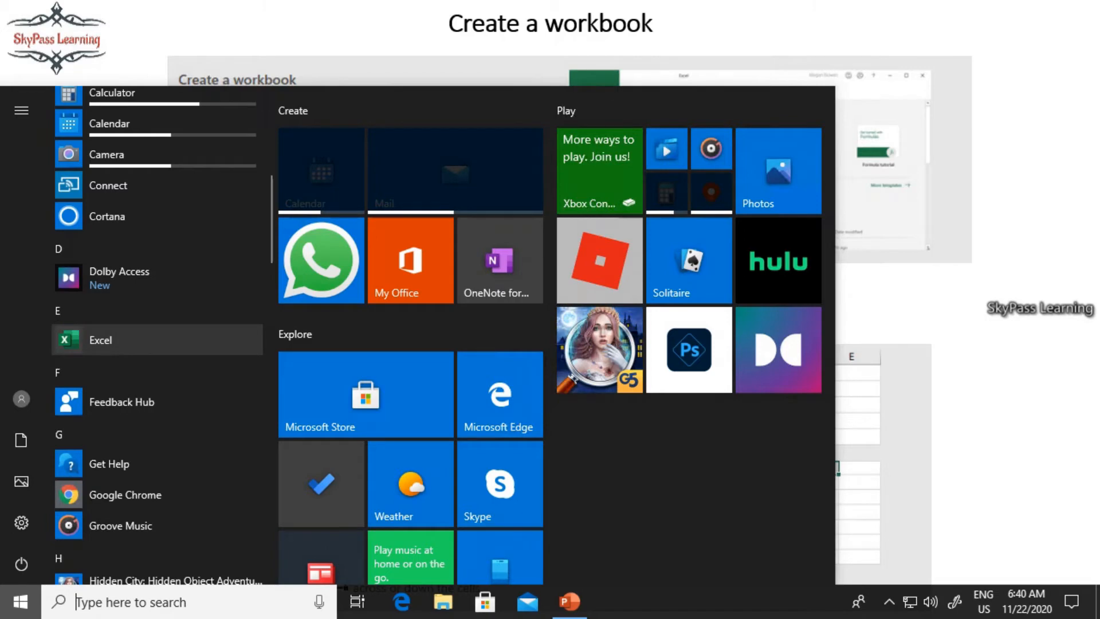
Search for Excel and launch it
type("exce")
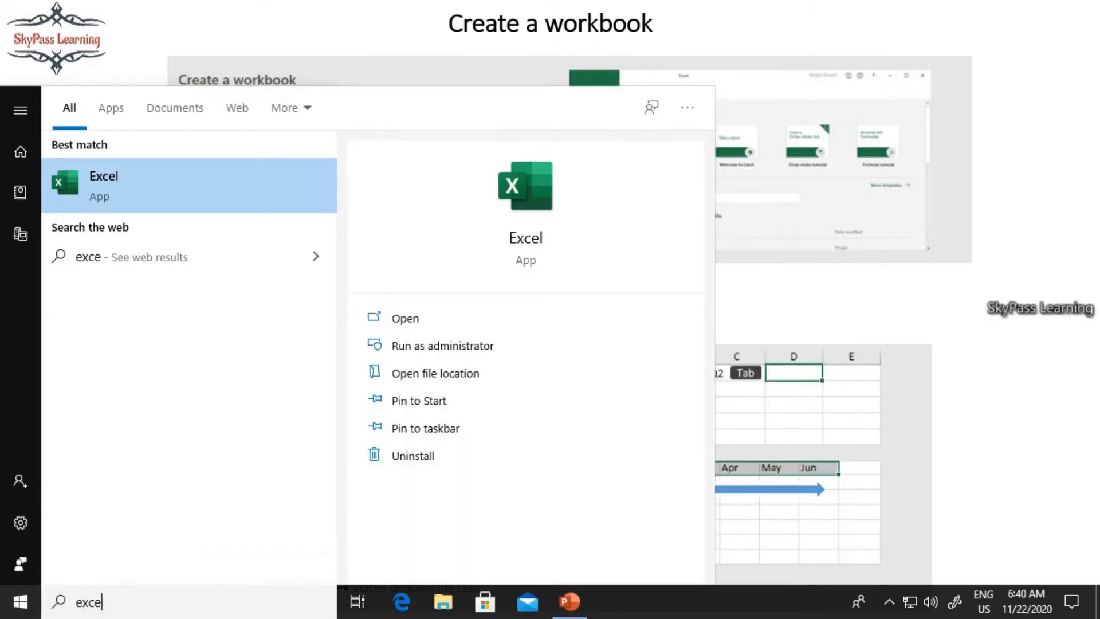
type("l")
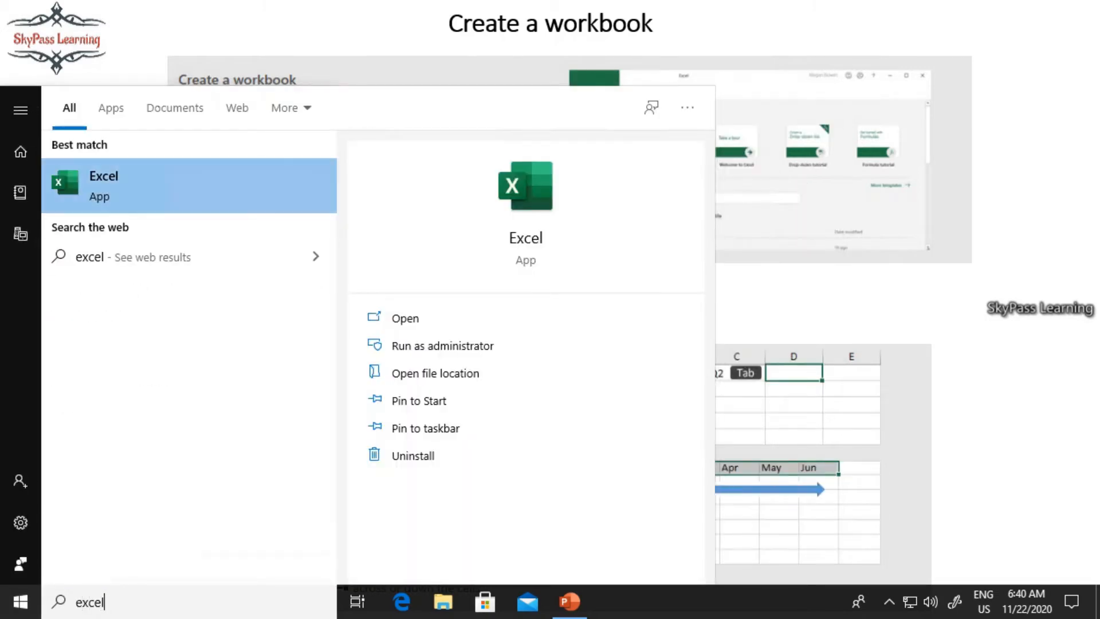
key("Return")
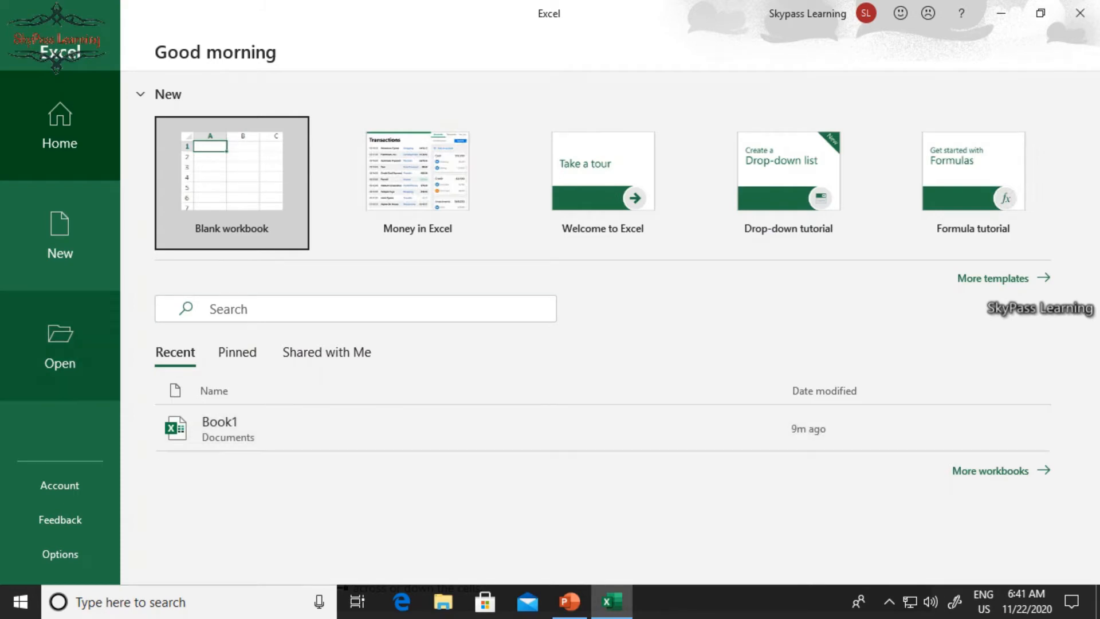
Browse the Desktop folder for an existing workbook to open, and close the file browser without opening anything
left_click(60, 344)
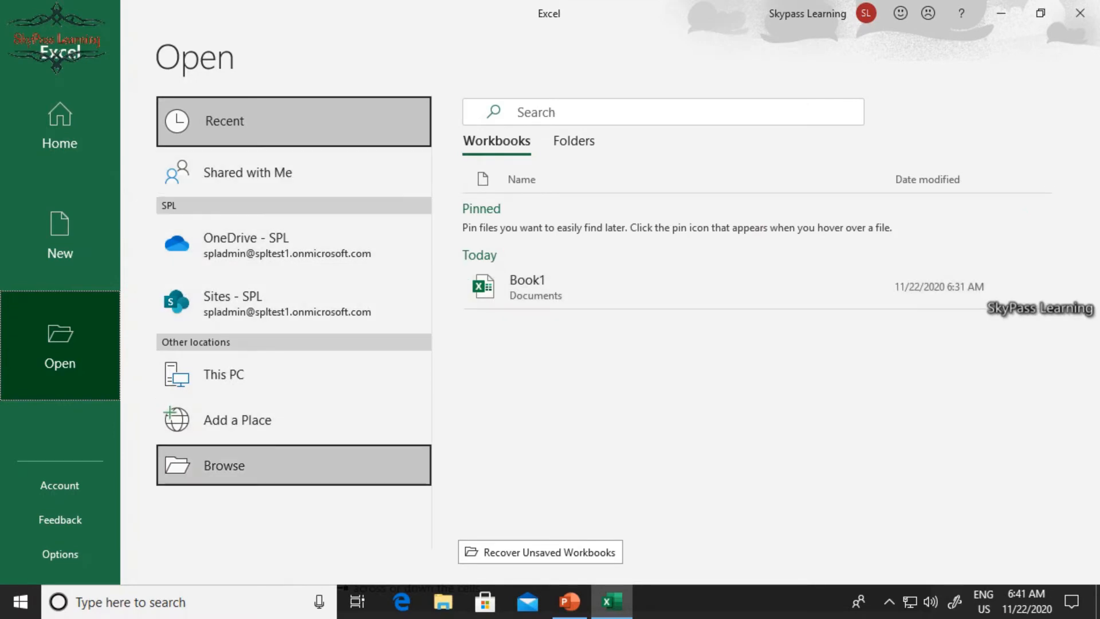
left_click(224, 465)
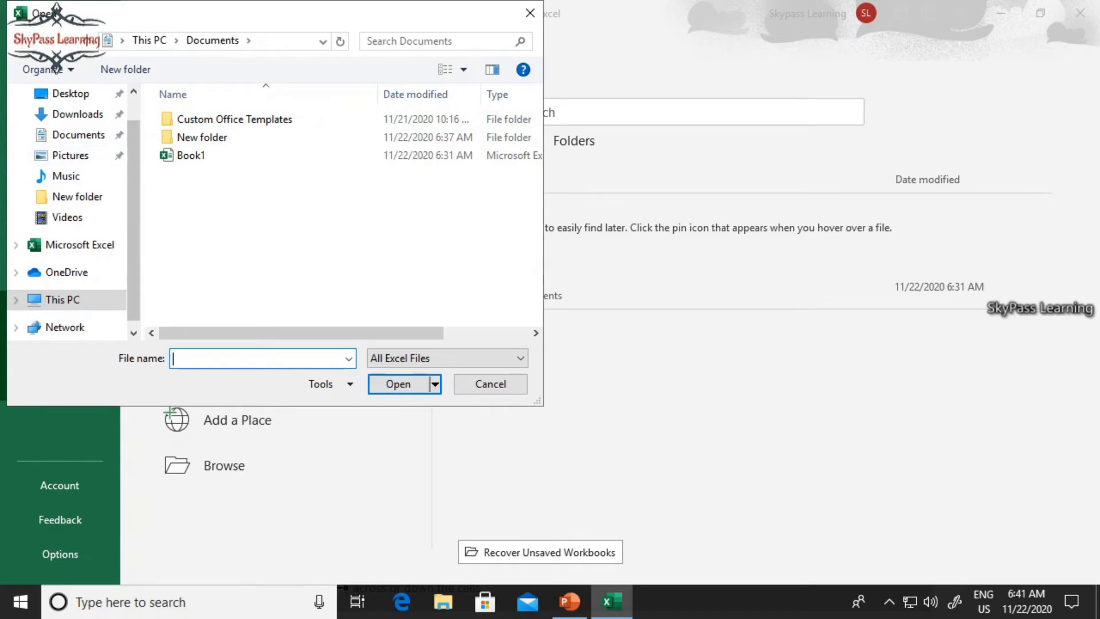
scroll(74, 169, "up", 1)
left_click(71, 128)
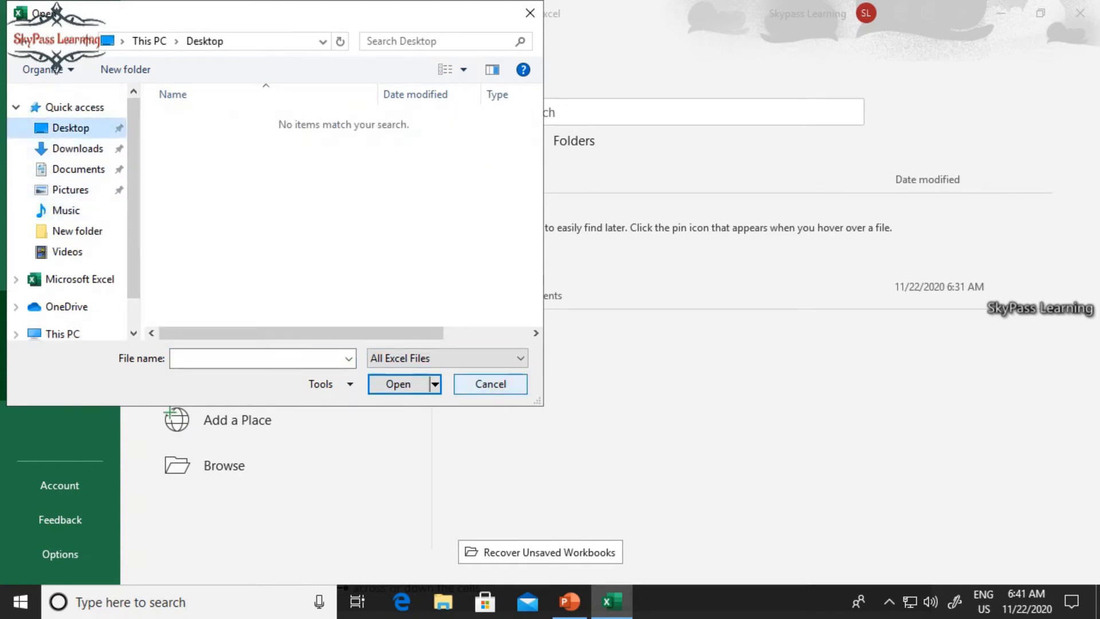
left_click(490, 384)
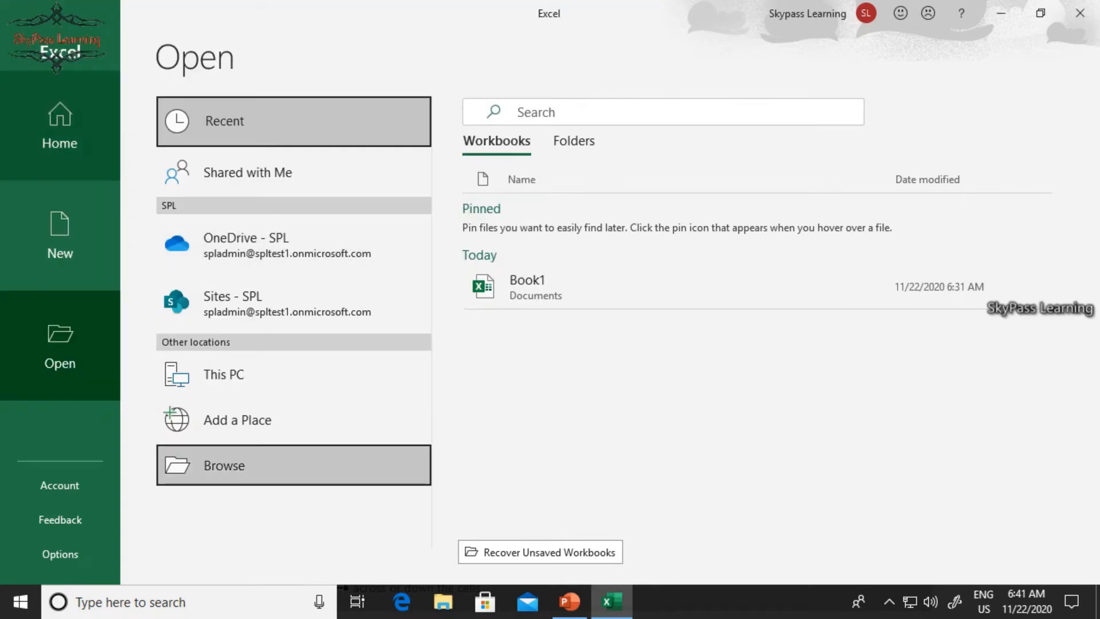
Create a new blank workbook from the start page
left_click(60, 126)
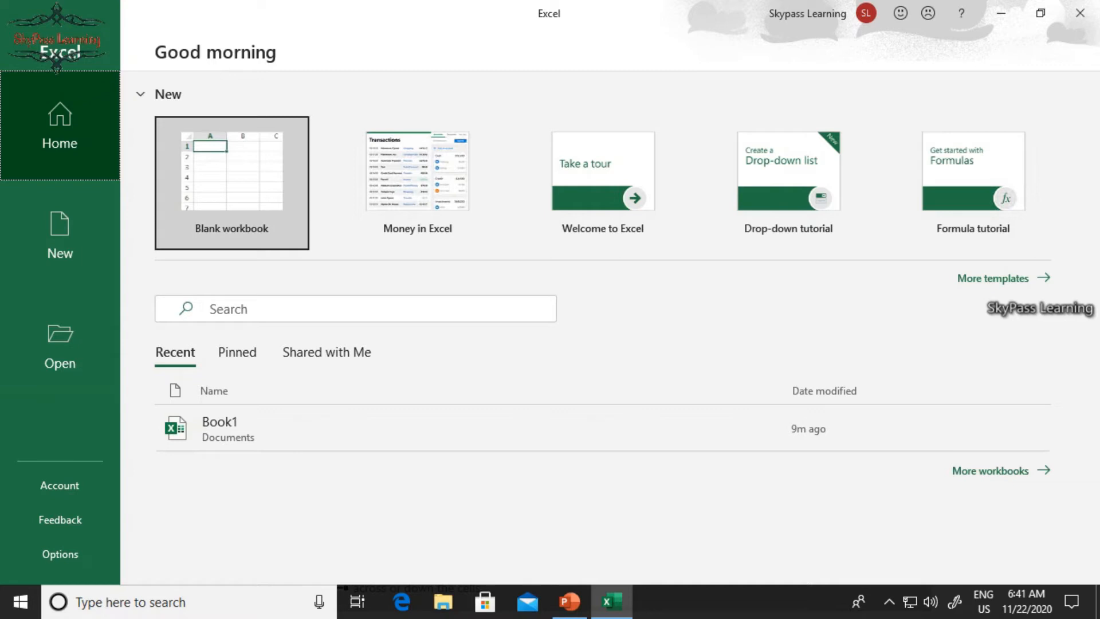
left_click(224, 183)
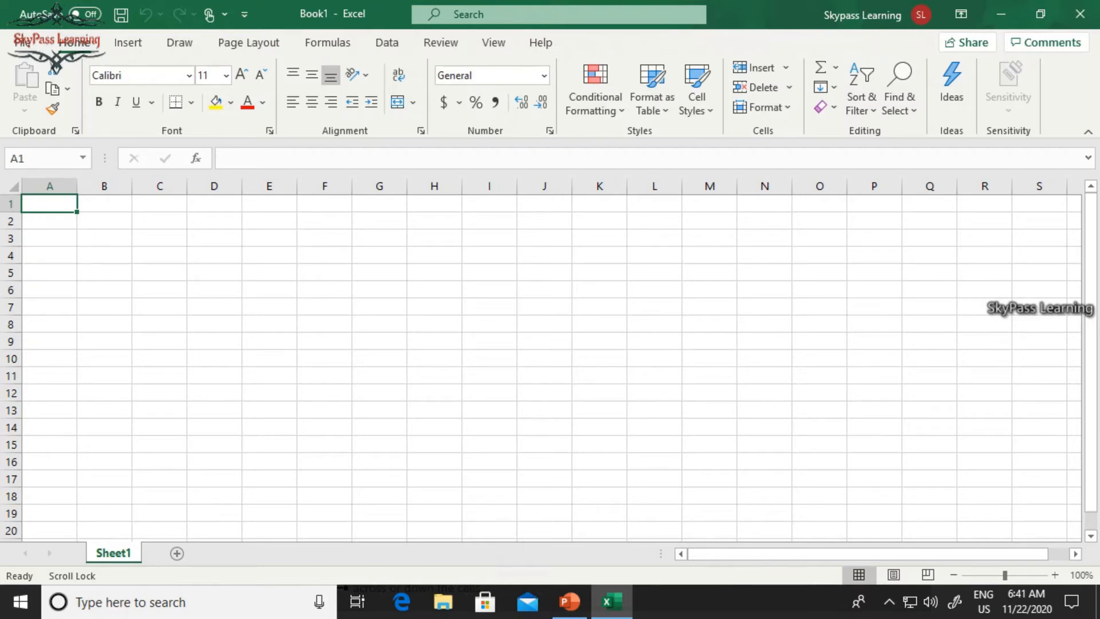
Highlight the whole of row 2 and the whole of column D with yellow fill
left_click(104, 204)
left_click(104, 186)
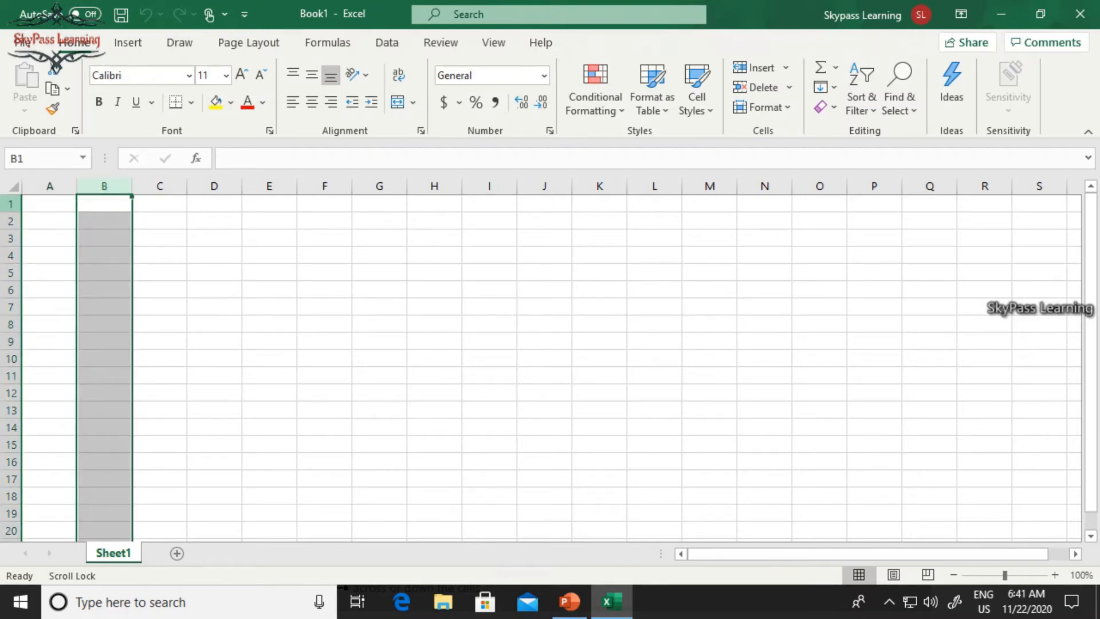
left_click(10, 221)
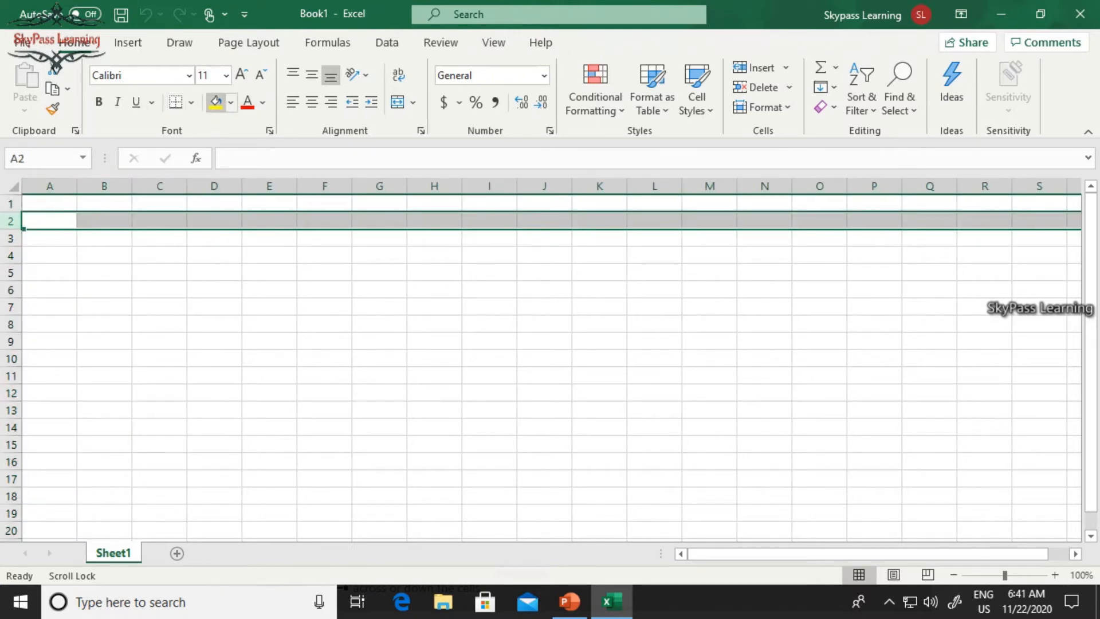
left_click(215, 102)
left_click(213, 186)
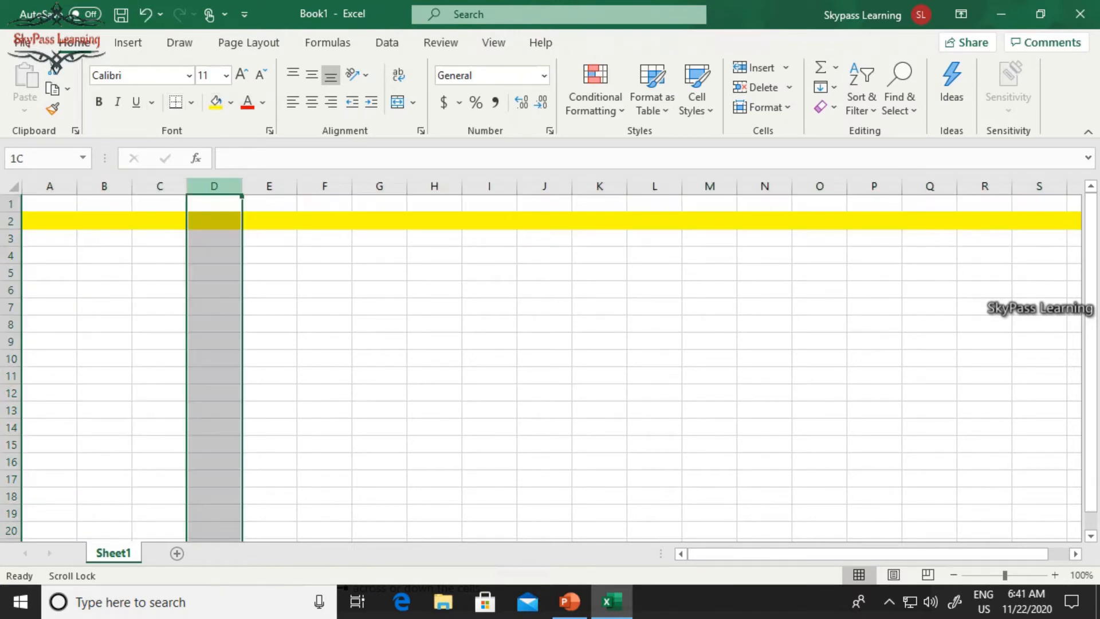
left_click(215, 102)
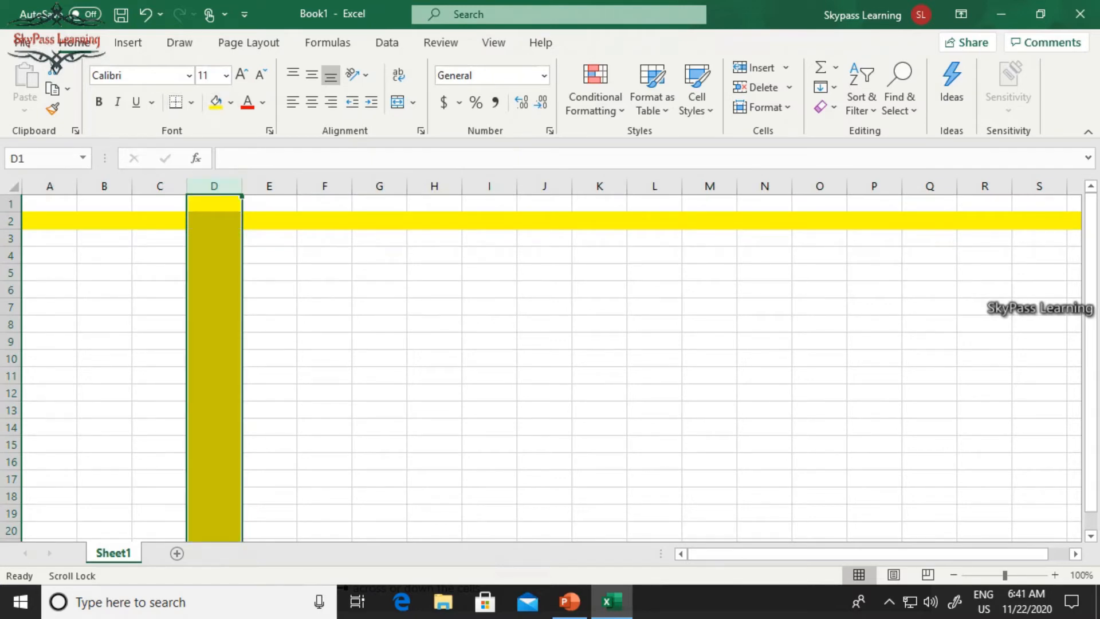
left_click(160, 256)
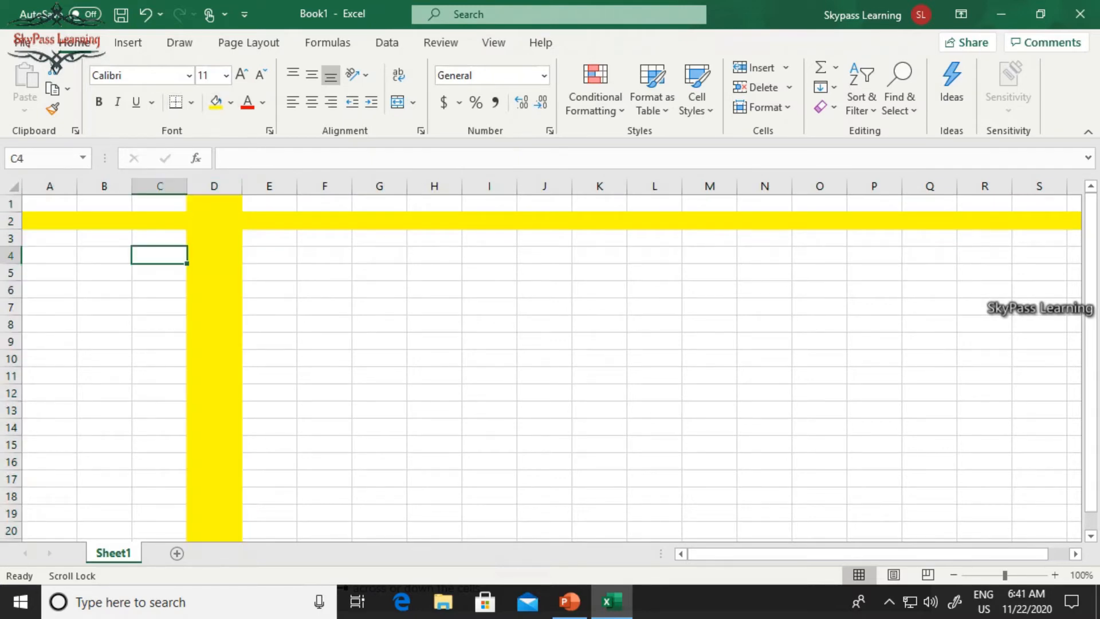
Fill cell F6 with yellow and keep that cell selected
left_click(214, 221)
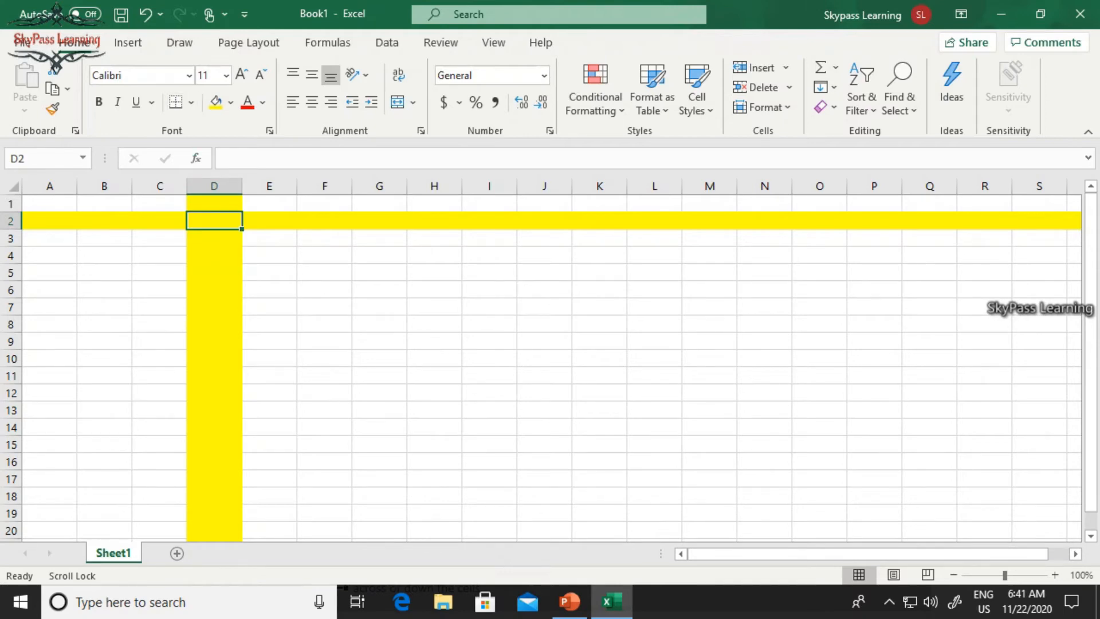
left_click(324, 290)
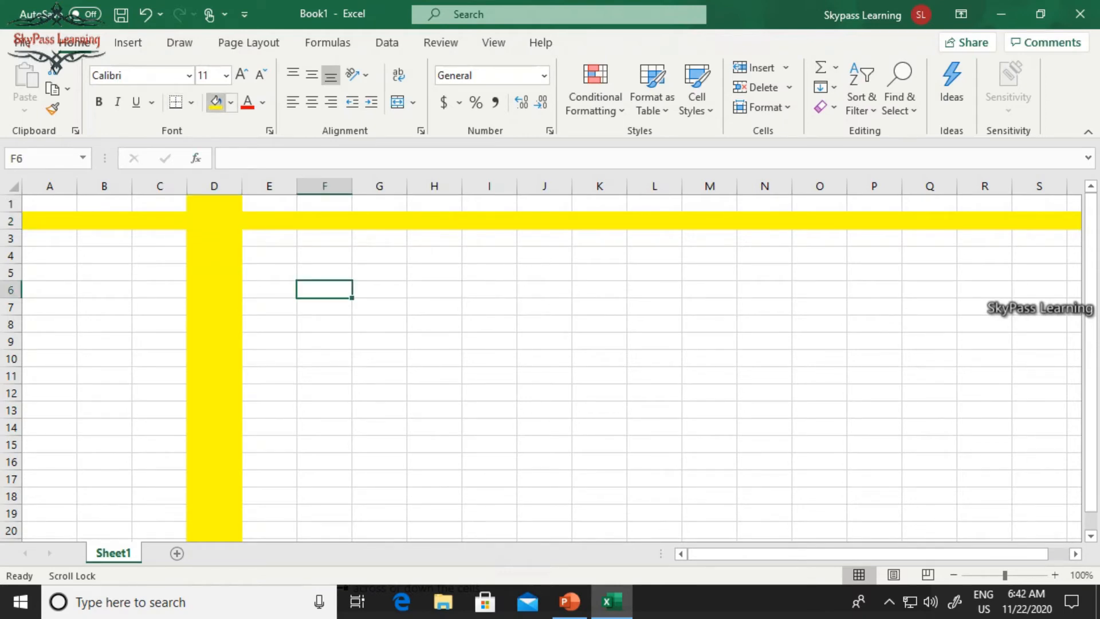
left_click(215, 102)
left_click(325, 307)
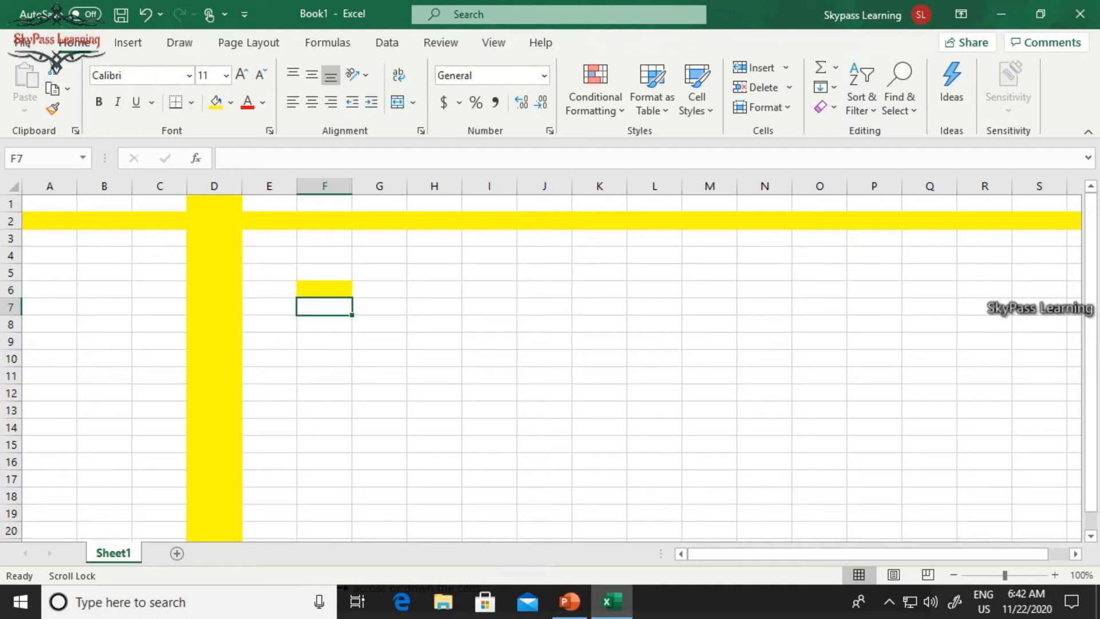
left_click(325, 290)
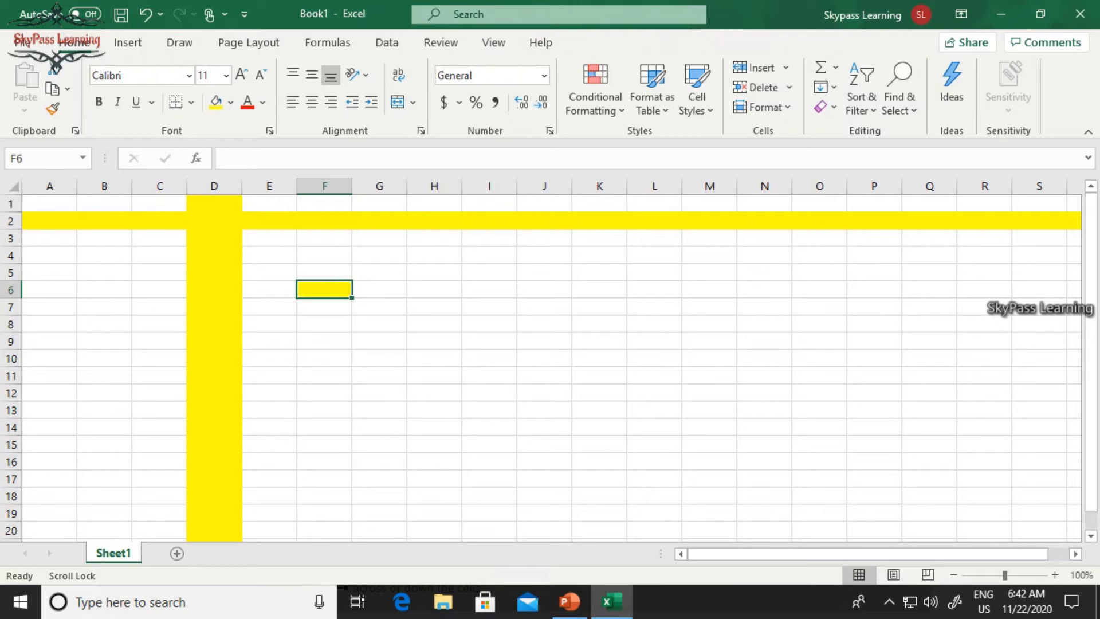
Jump directly to cell F10 by entering its cell reference
left_click(18, 158)
type("F10")
key("Return")
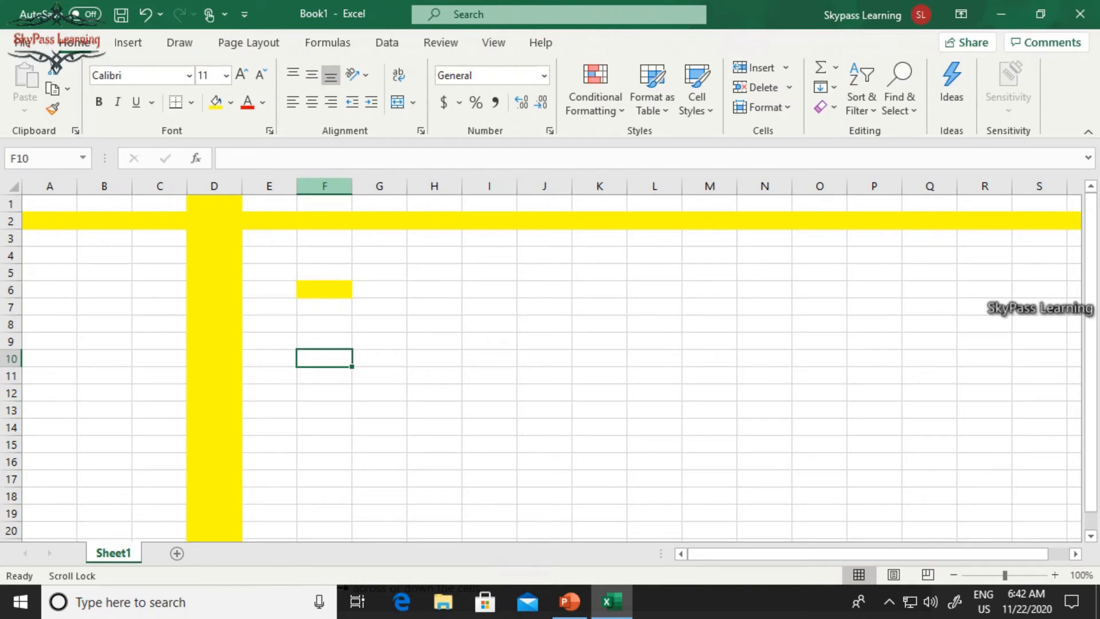
Select columns F, G and H one after another, and row 11, to show how columns and rows are identified
left_click(325, 186)
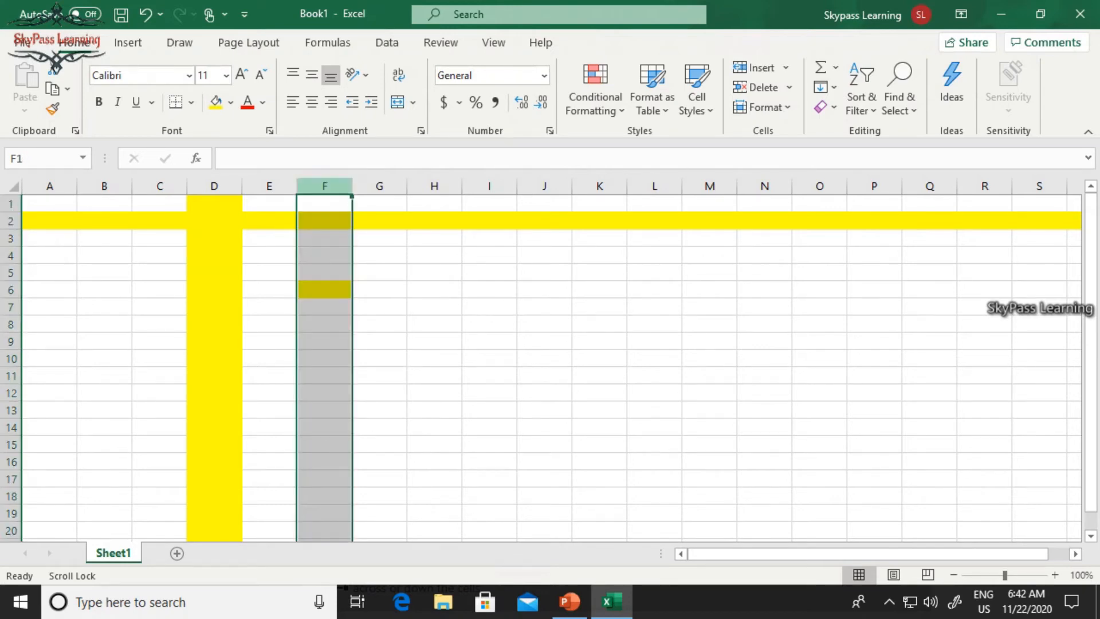
left_click(379, 187)
left_click(434, 186)
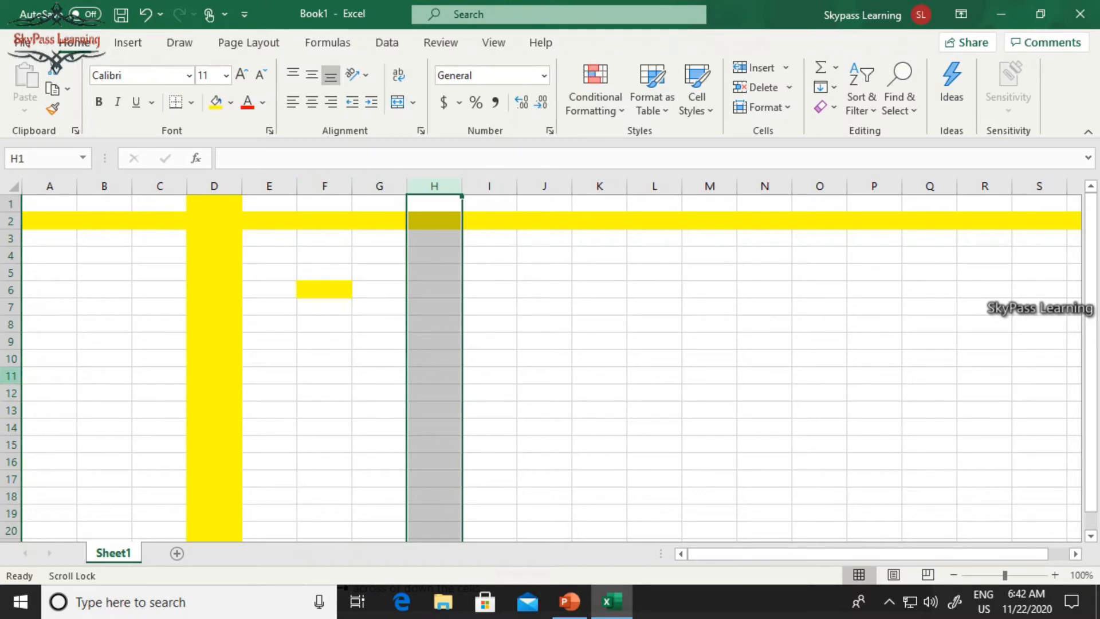
left_click(10, 376)
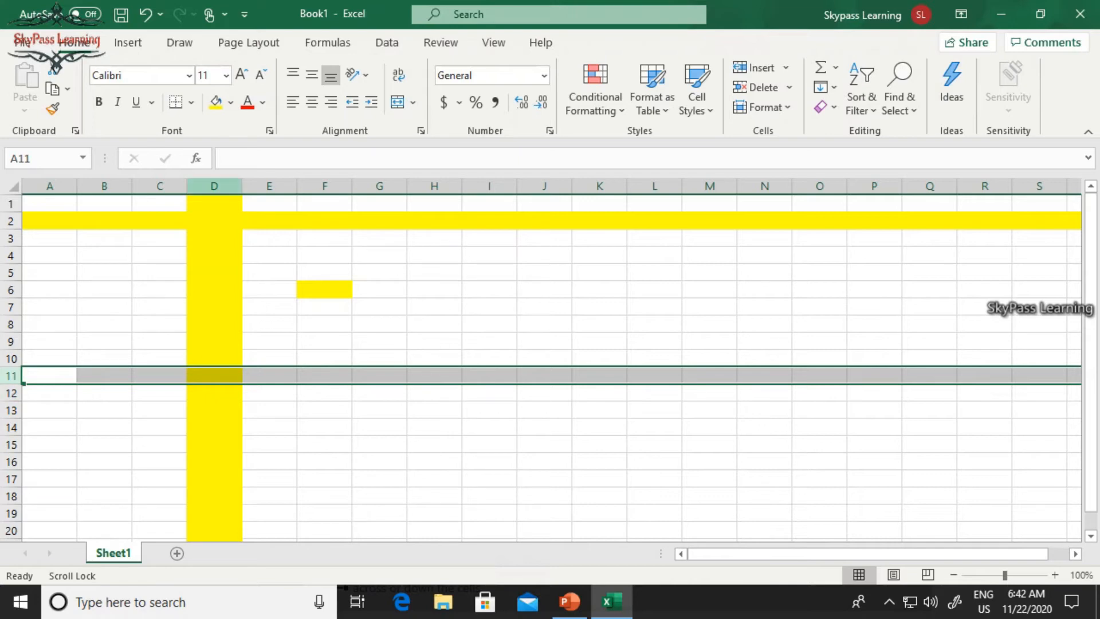
left_click(269, 307)
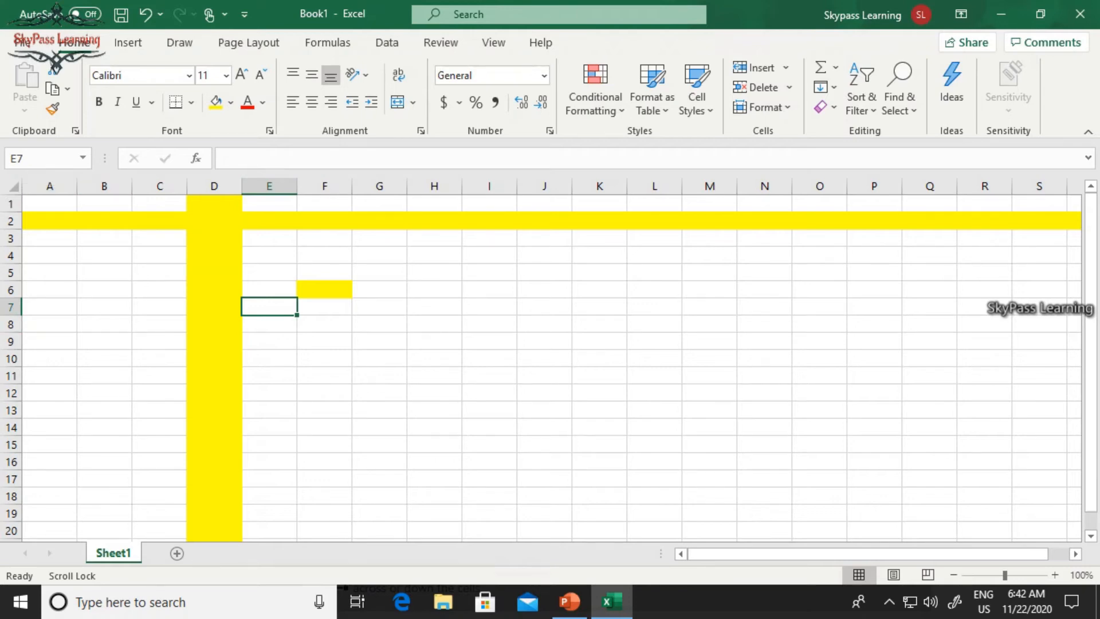
Enter 10 in cell G4 and 20 in cell G5
left_click(379, 255)
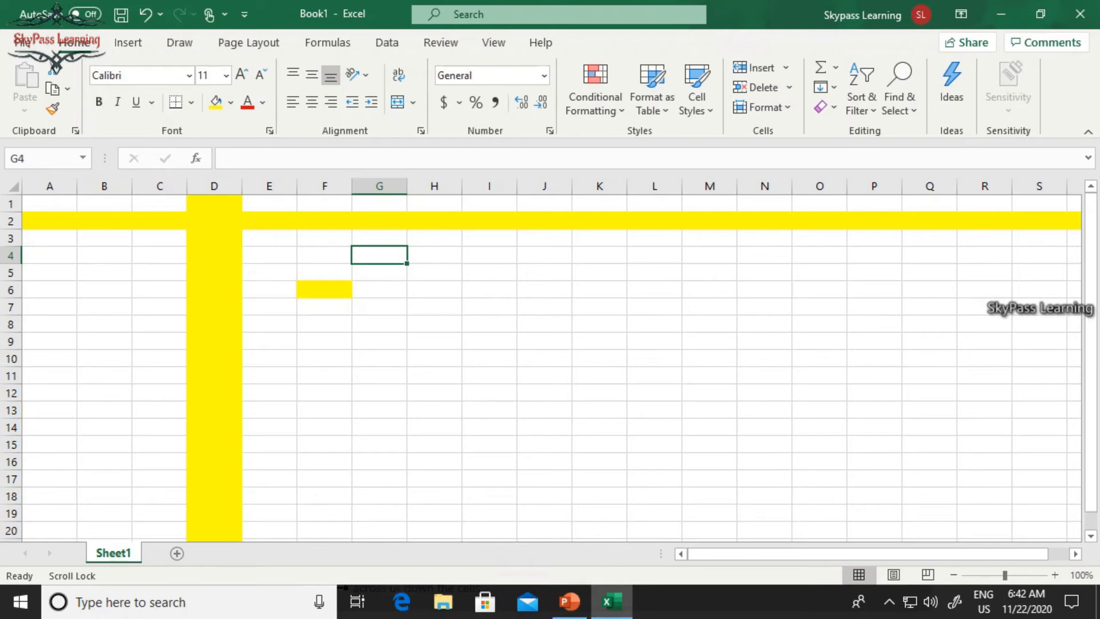
key("alt+Tab")
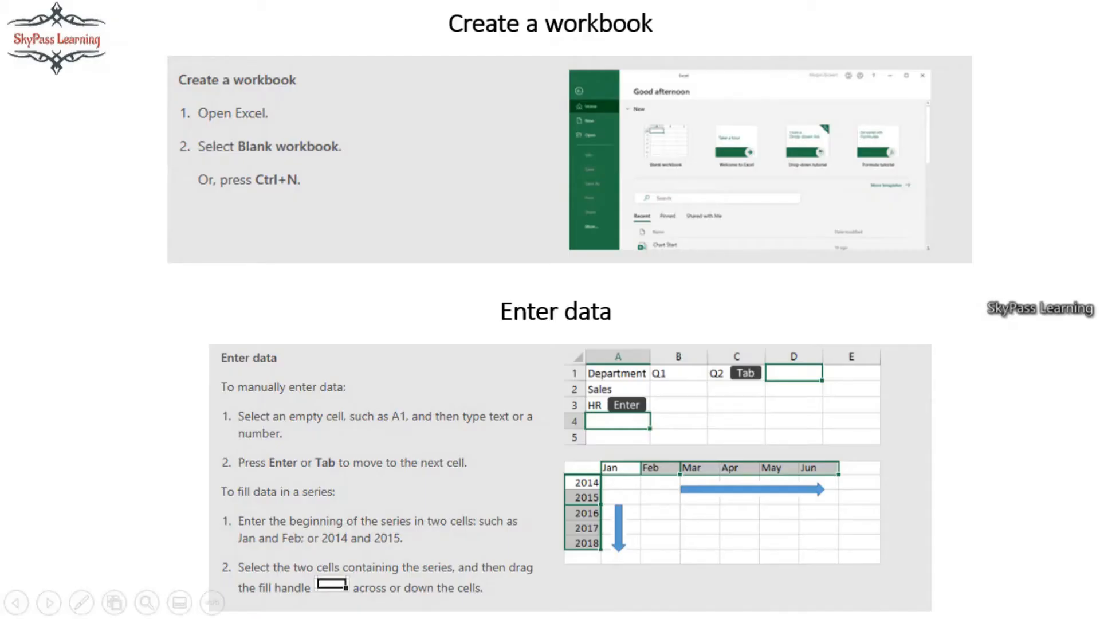
key("alt+Tab")
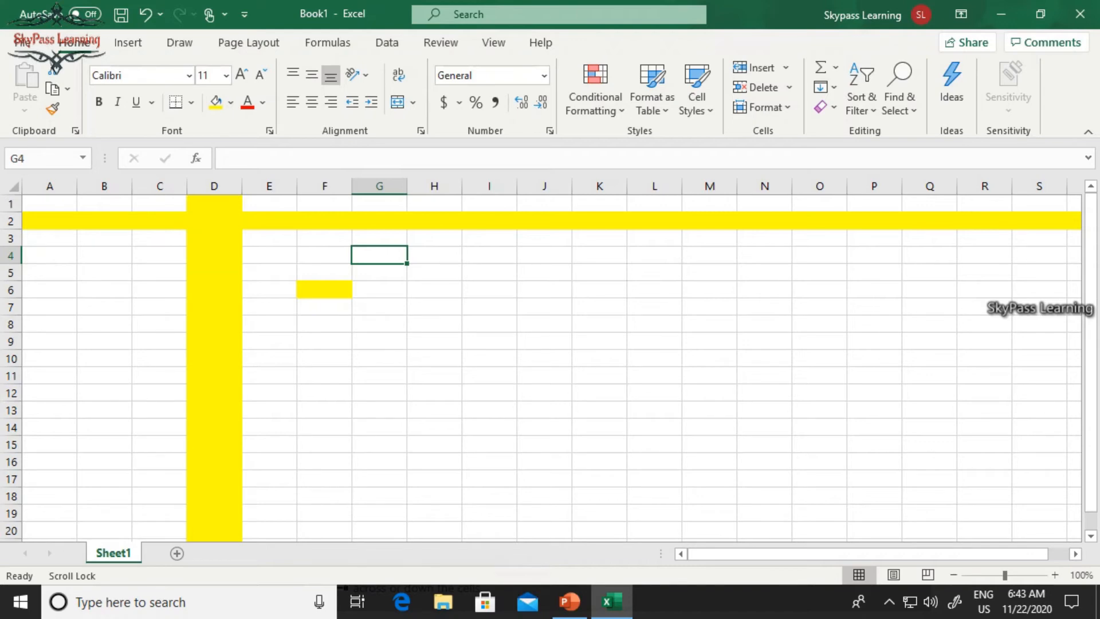
type("10")
key("Return")
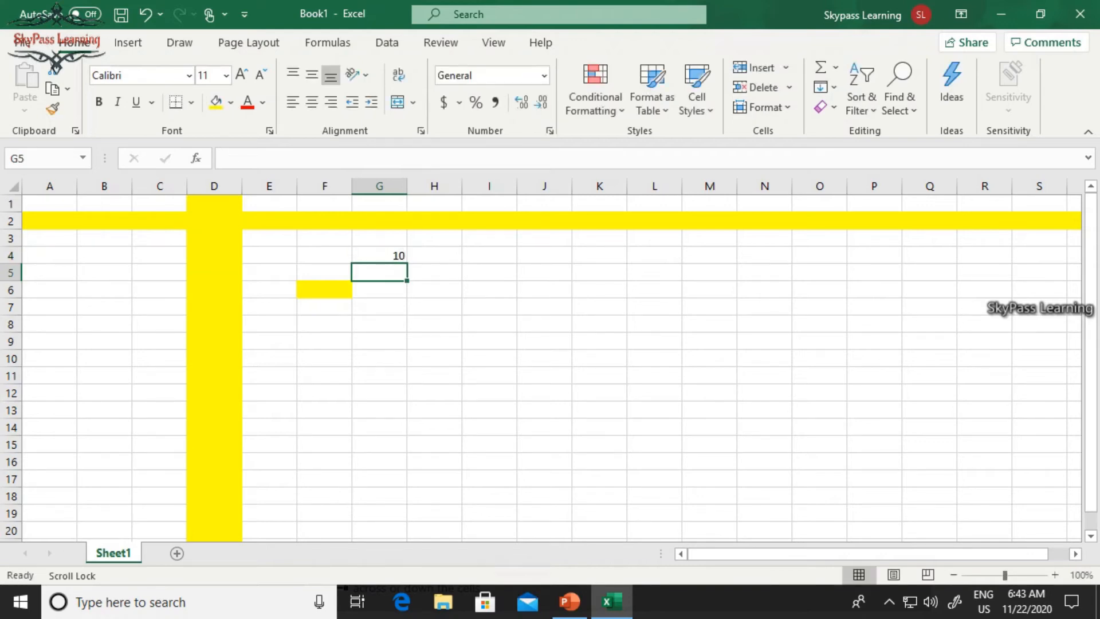
type("20")
key("Return")
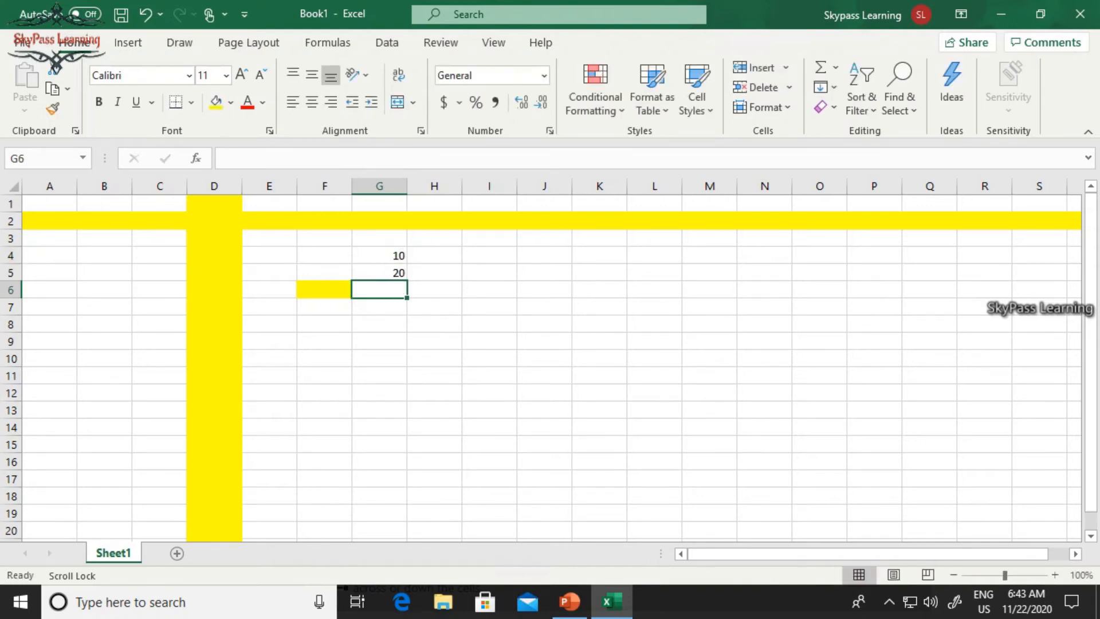
Enter the labels Data1 in cell H6 and Data2 in cell H7
key("Right")
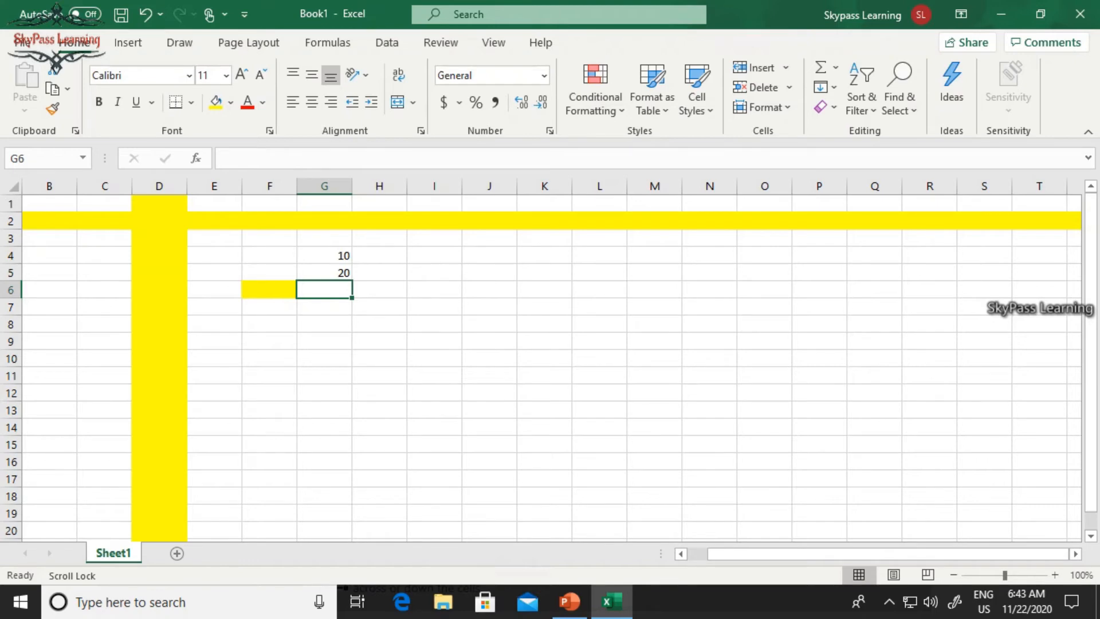
key("Tab")
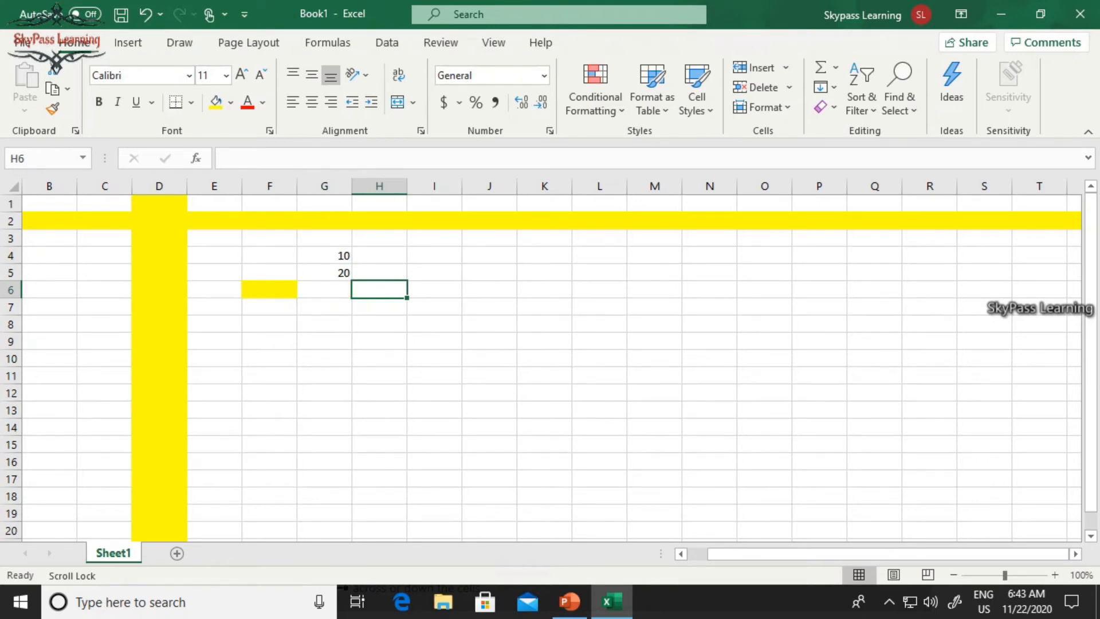
type("Data1")
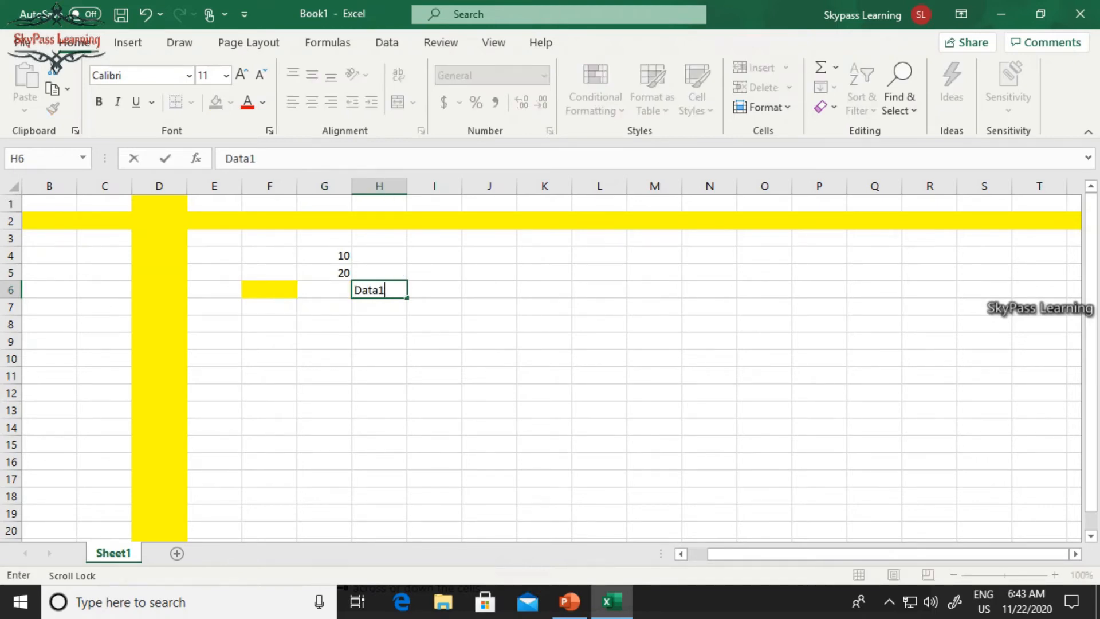
key("Return")
type("Data2")
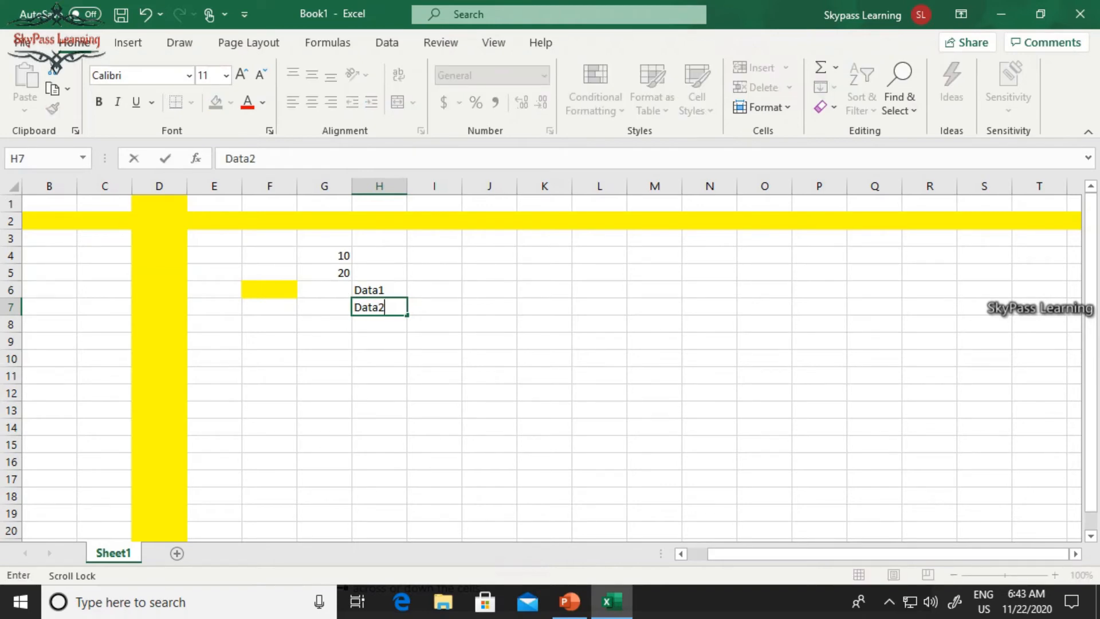
key("Return")
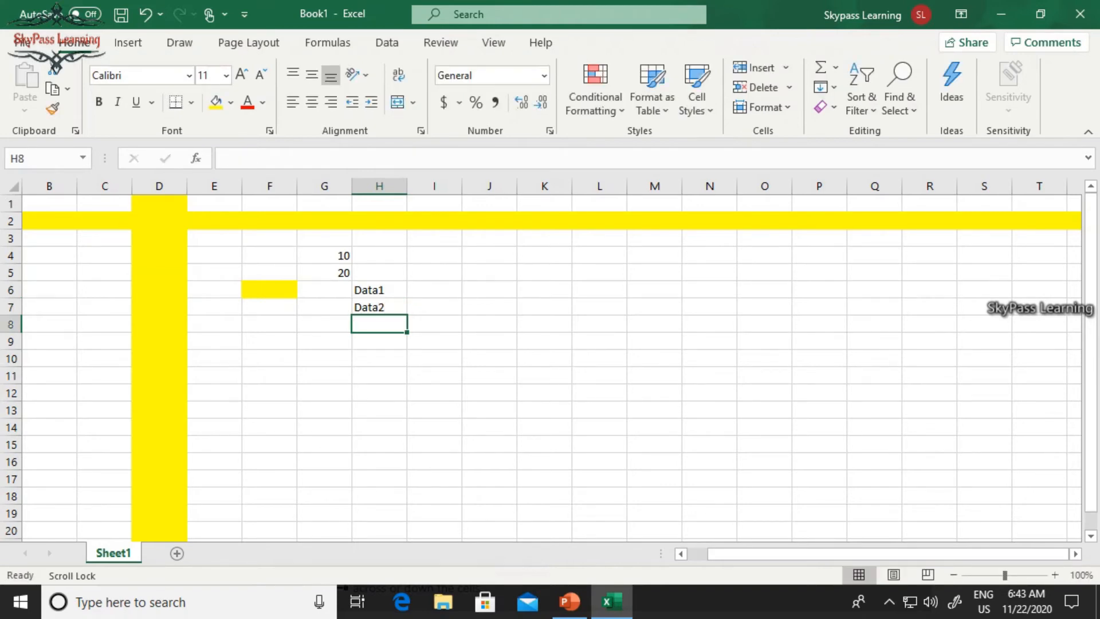
Enter 10 in cell I6 beside Data1 and 20 in cell I7 beside Data2
left_click(434, 290)
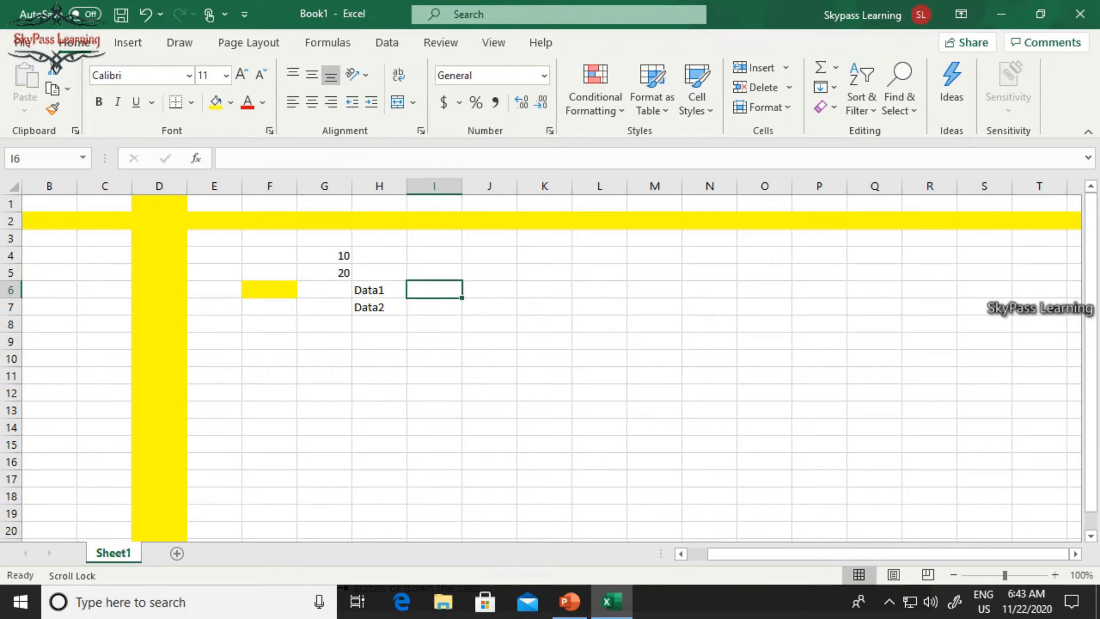
type("10")
key("Return")
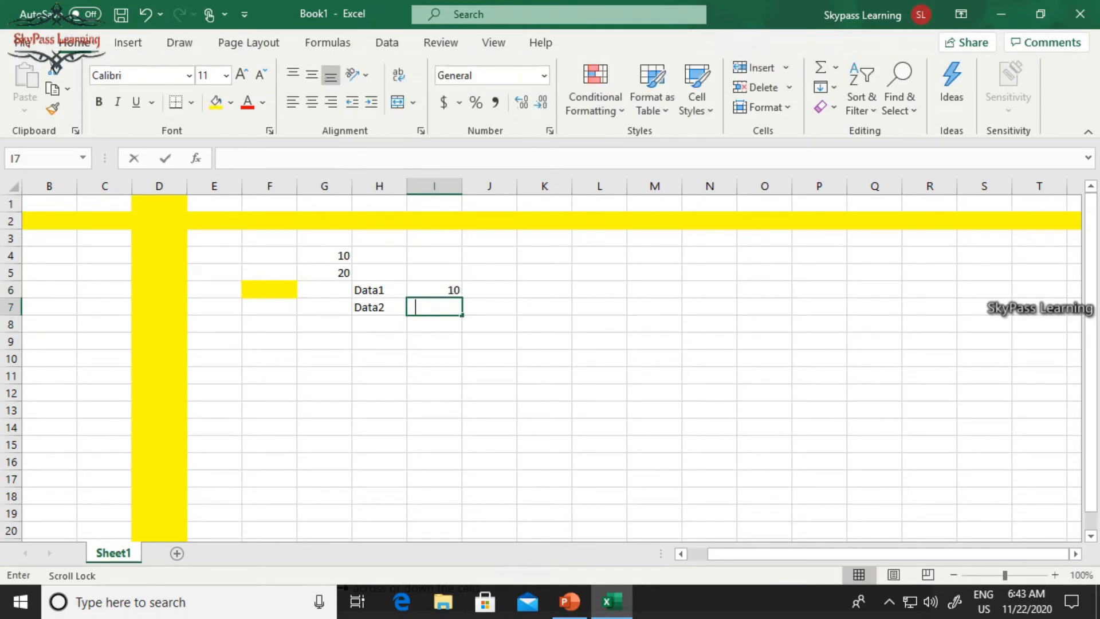
type("230")
key("BackSpace")
key("BackSpace")
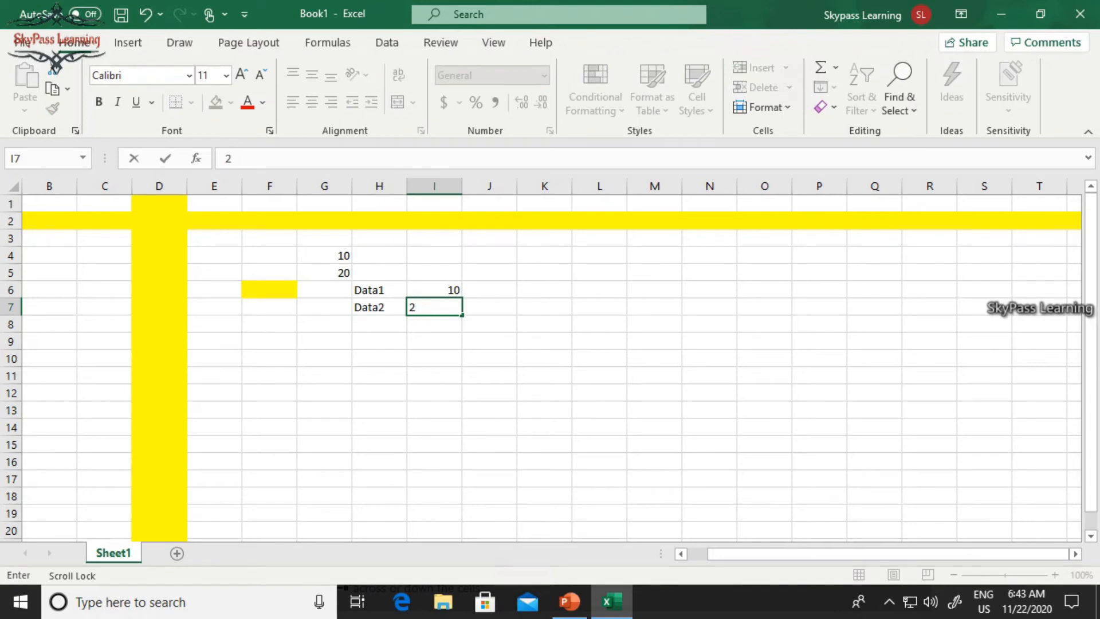
type("0")
key("Return")
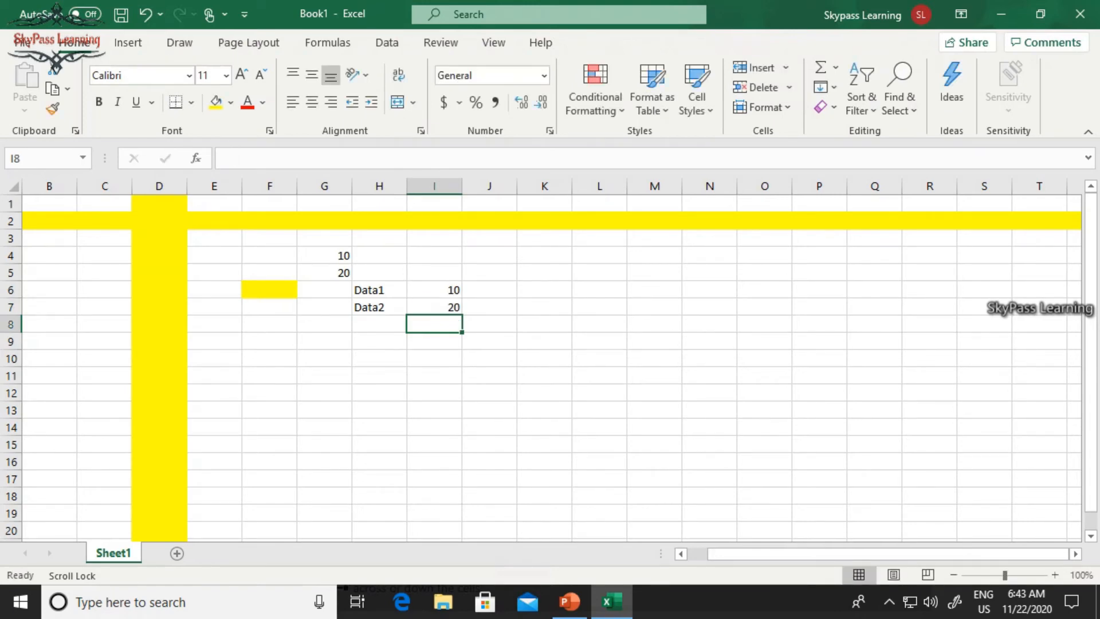
Select the range H6:I7 to highlight the labels with their values, and deselect it by moving to cell I9
key("Left")
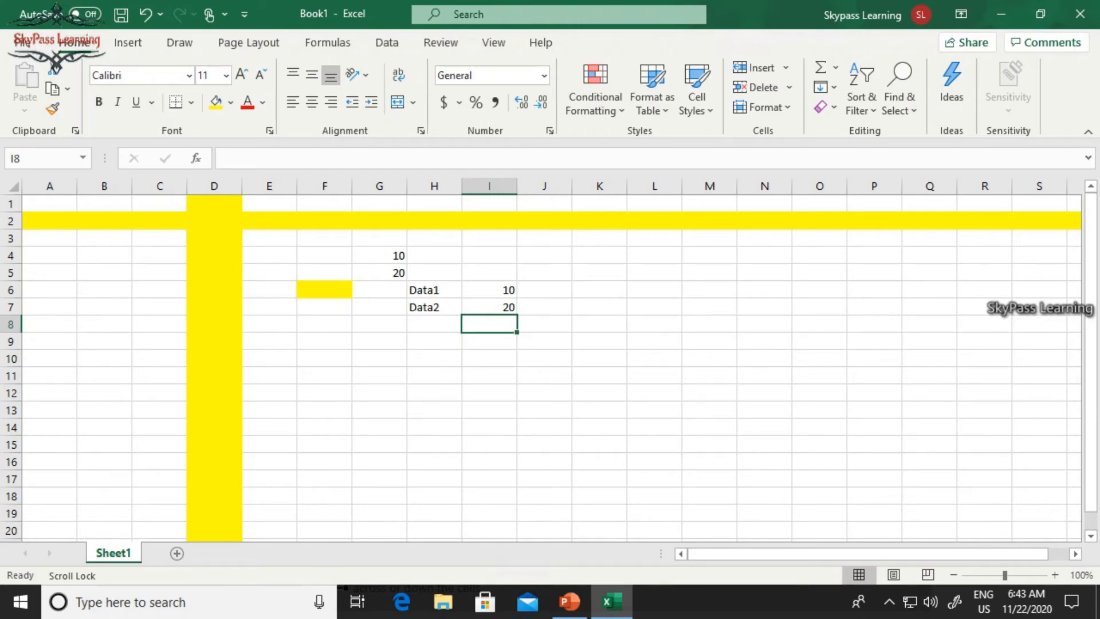
left_click_drag(430, 290, 497, 308)
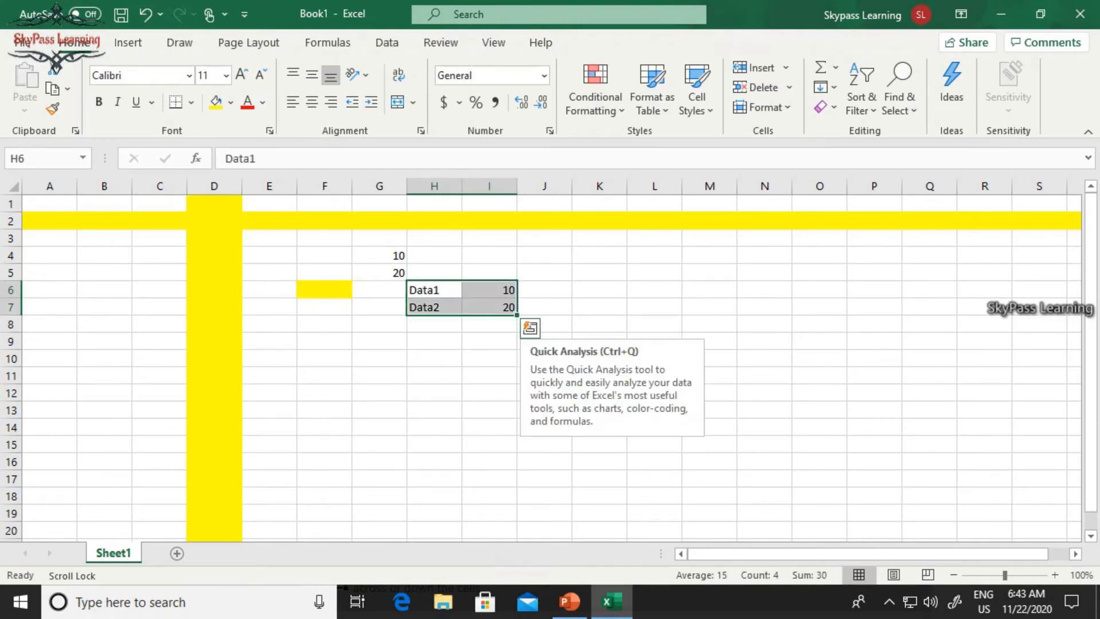
left_click(489, 341)
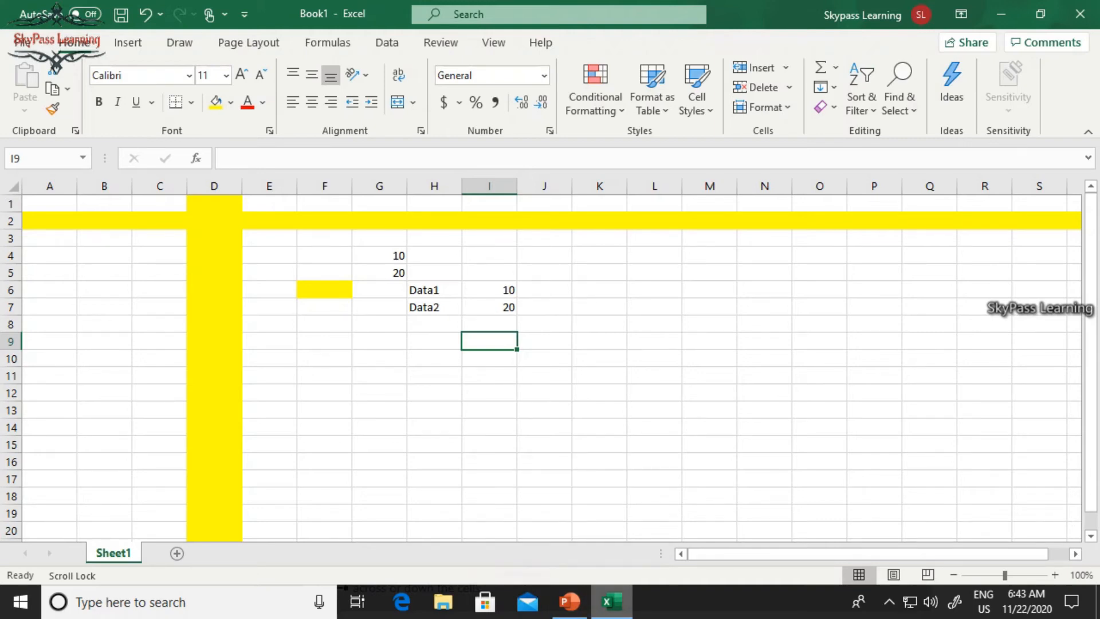
Review the Enter data slide in PowerPoint, and return to the Excel workbook at cell J7
left_click(569, 602)
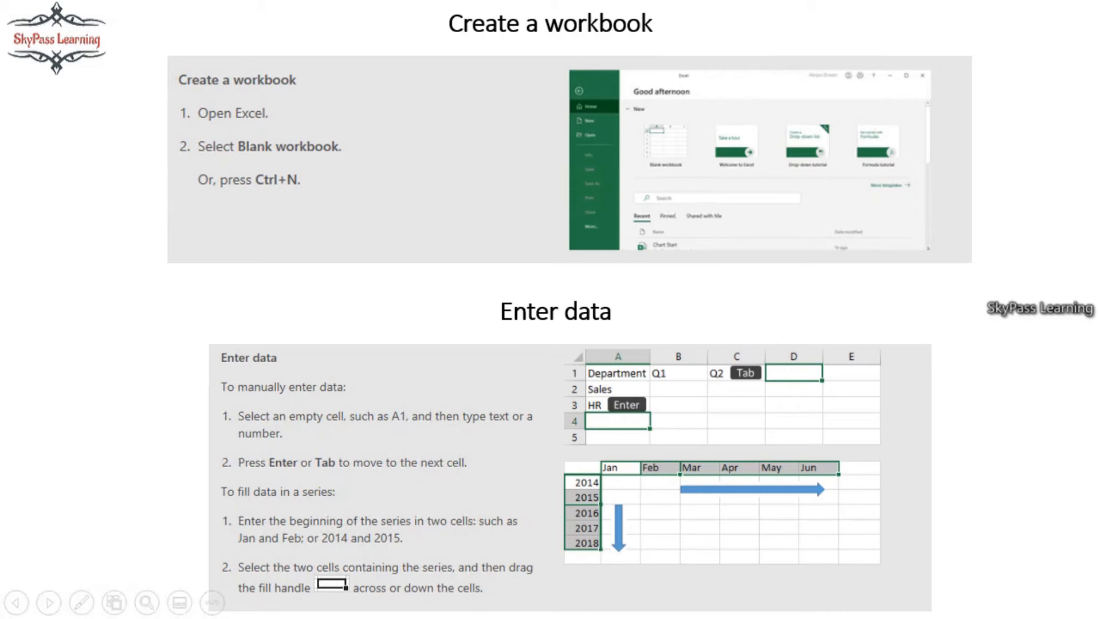
key("alt+Tab")
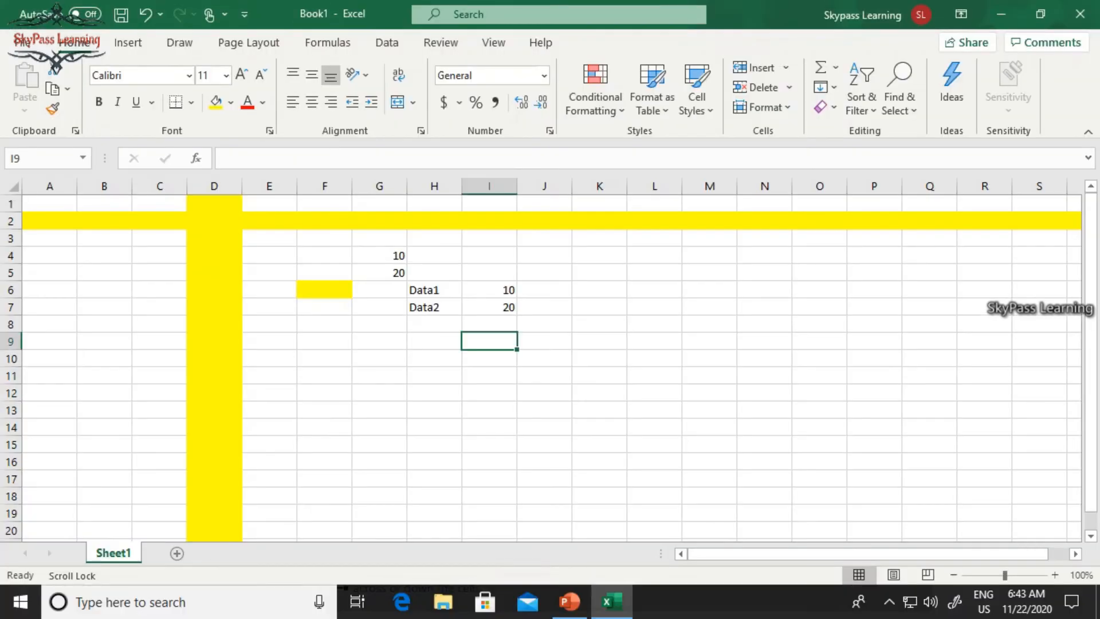
left_click(544, 325)
left_click(490, 307)
left_click(545, 307)
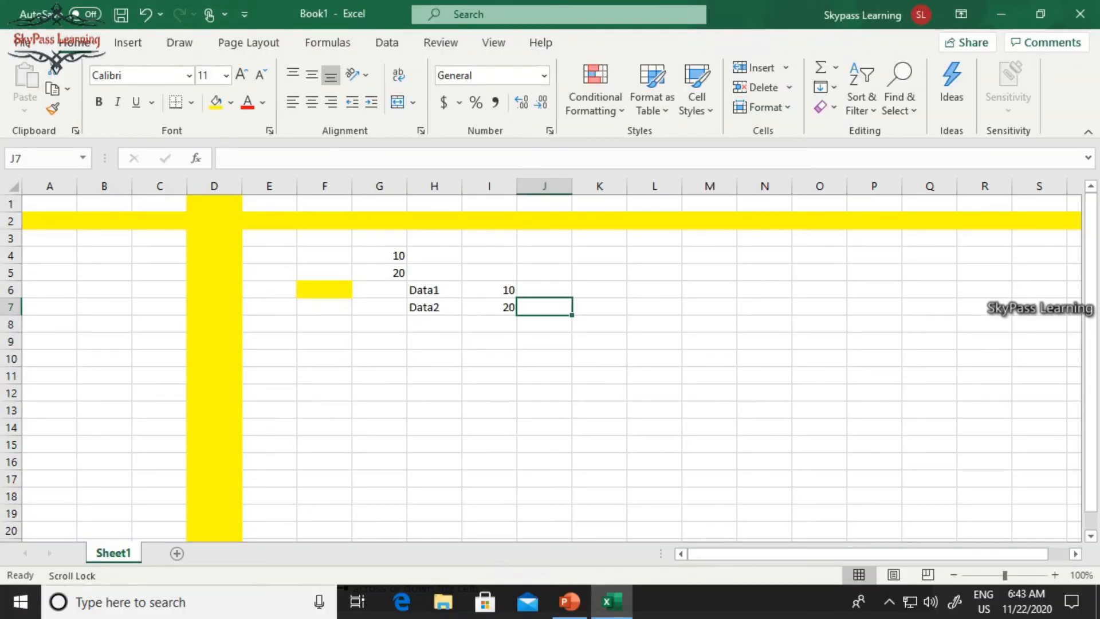
Try to move the active cell along row 7 from J7 in both directions
key("Right")
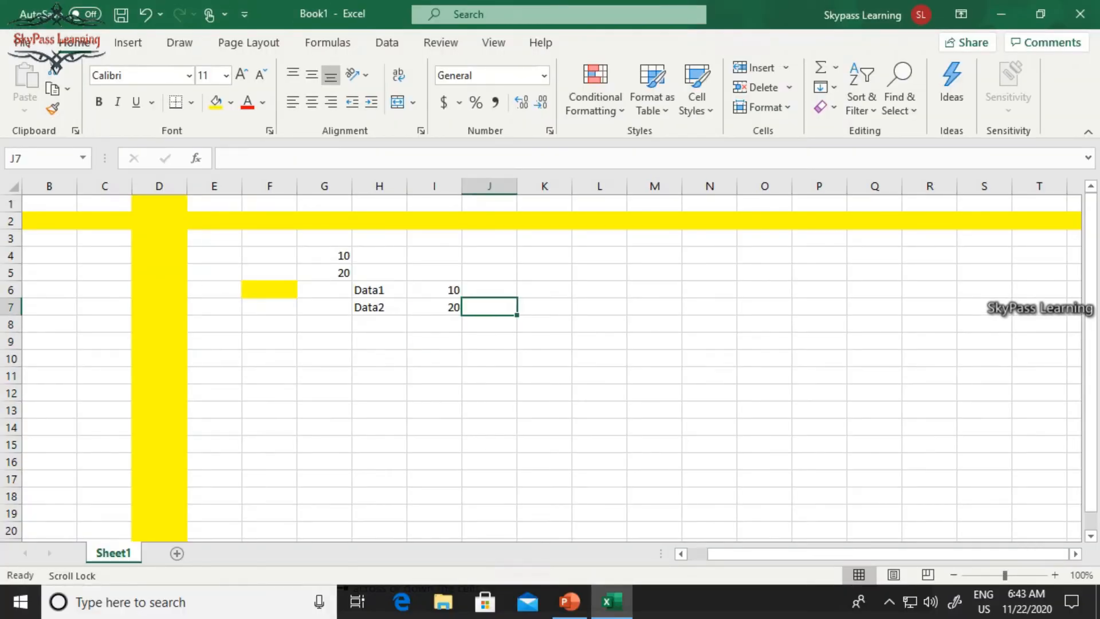
key("Right")
key("Right")
key("Right")
key("Left")
key("Left")
key("Left")
key("Left")
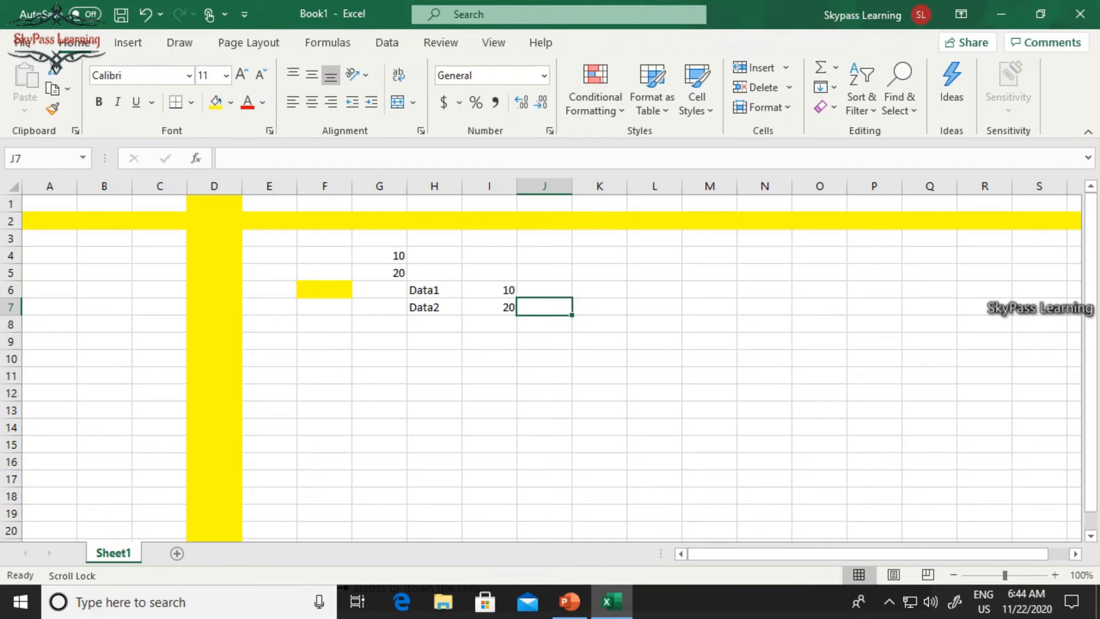
Turn off Scroll Lock and move the active cell along row 7 from J7 to M7 and back to H7
key("Scroll_Lock")
key("Right")
key("Right")
key("Right")
key("Left")
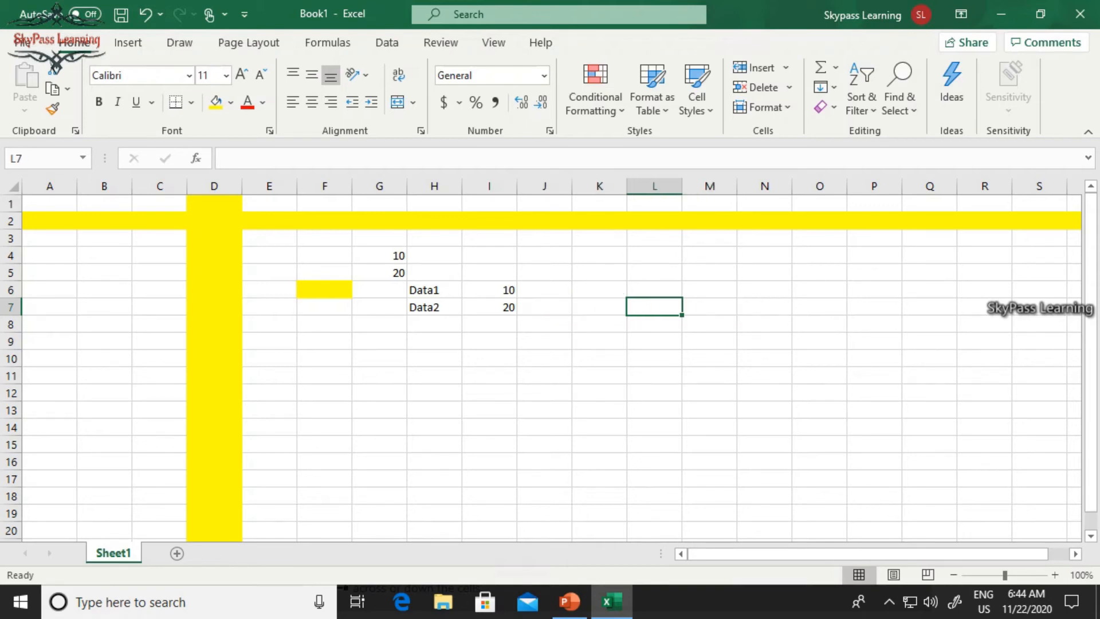
key("Left")
key("Left")
key("Left")
key("Left")
Switch to PowerPoint to review the slide on saving a workbook to OneDrive, and return to Excel
key("alt+Tab")
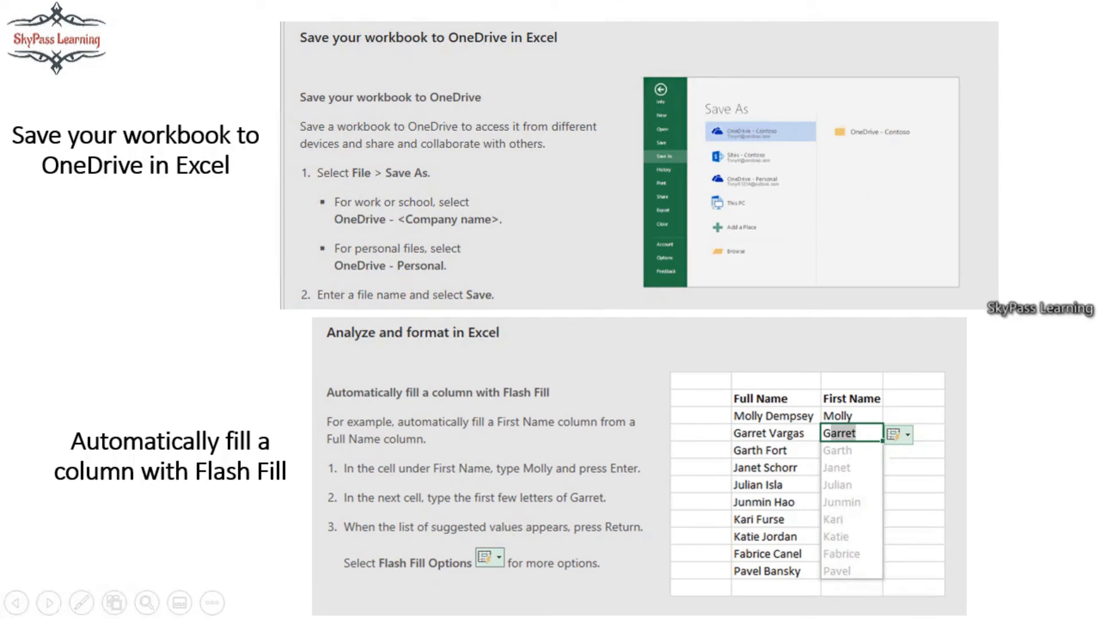
key("alt+Tab")
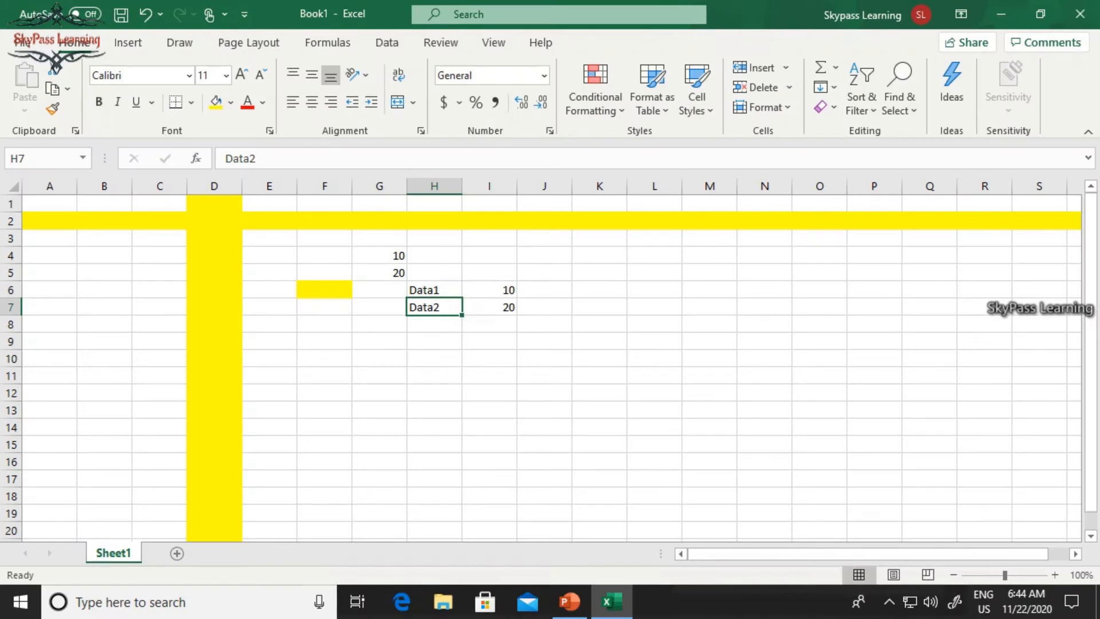
Examine the Save As locations for the workbook, including OneDrive - SPL and browsing for a local folder
left_click(23, 42)
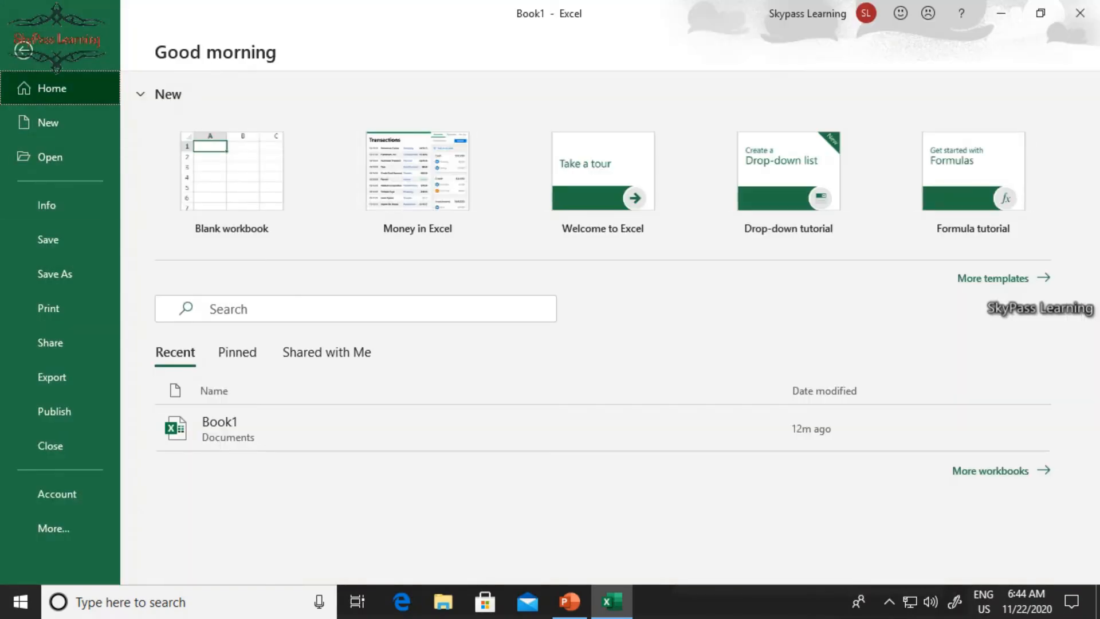
left_click(55, 273)
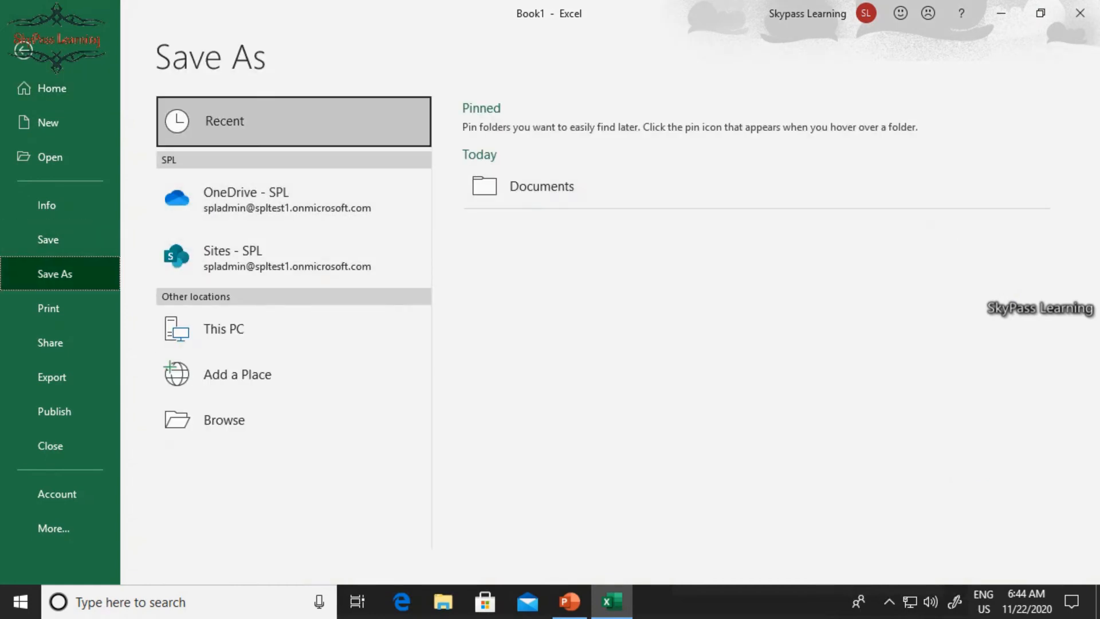
left_click(294, 198)
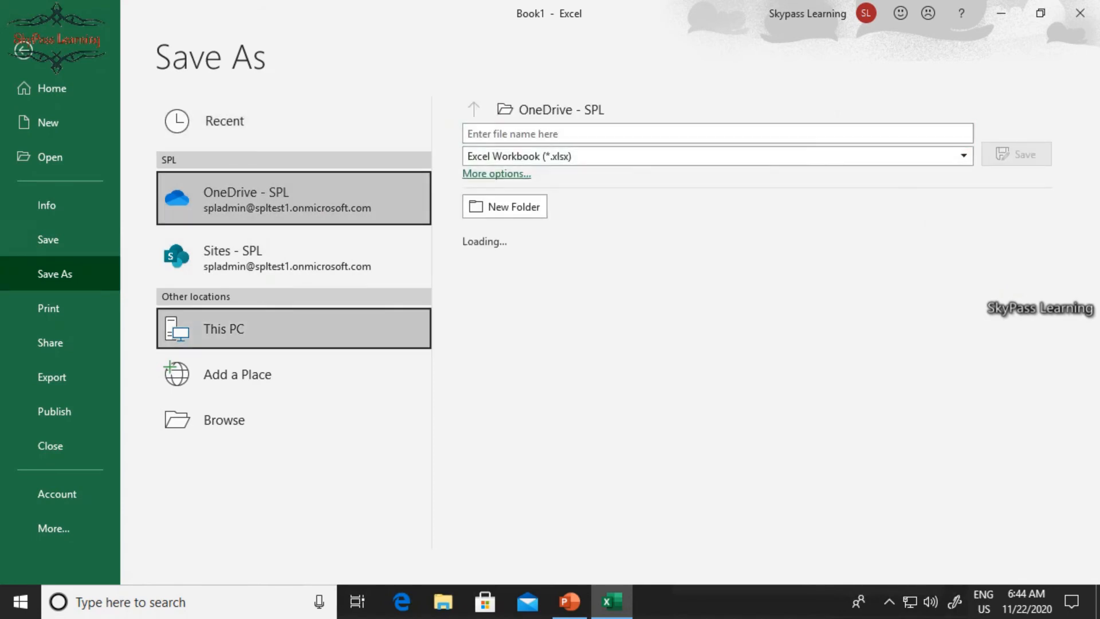
left_click(229, 420)
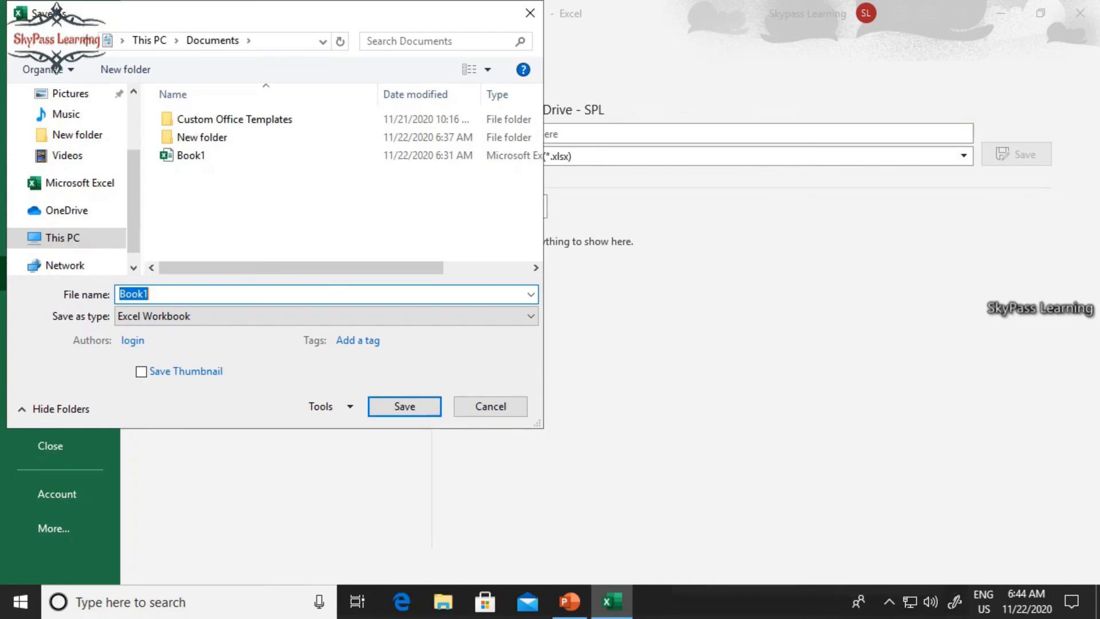
left_click(490, 406)
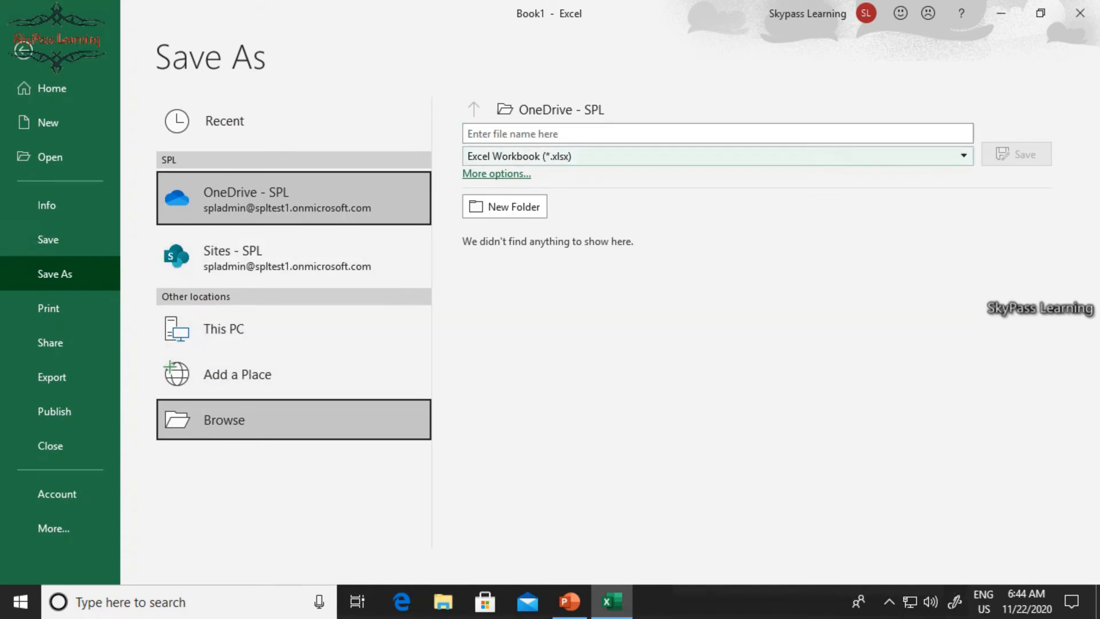
Save the workbook to the Desktop as MyFirstWorkBook
left_click(293, 419)
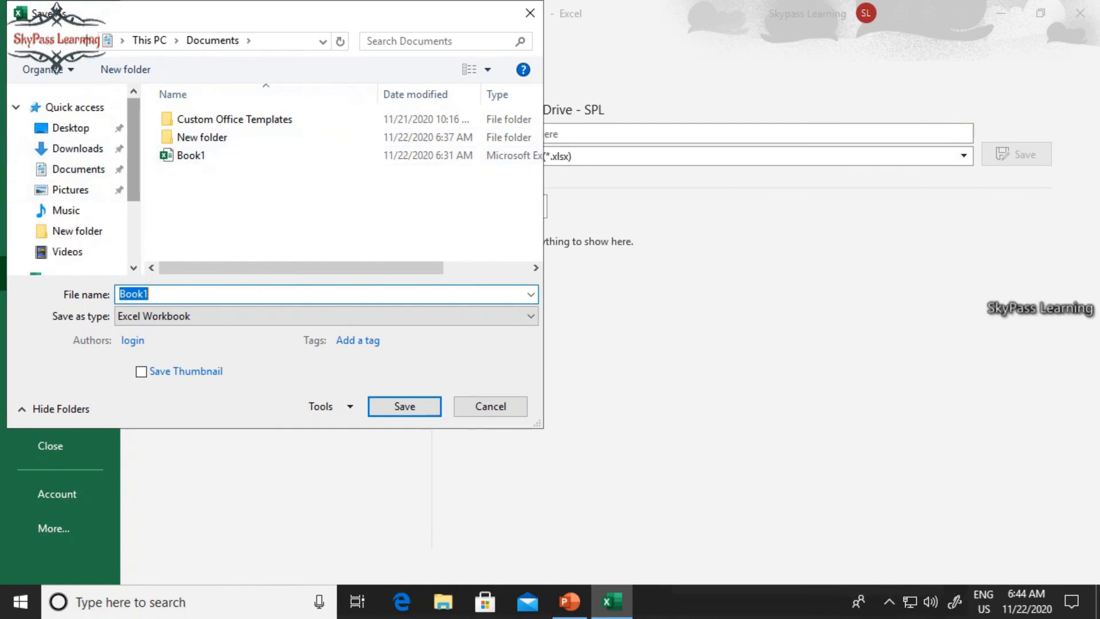
left_click(66, 128)
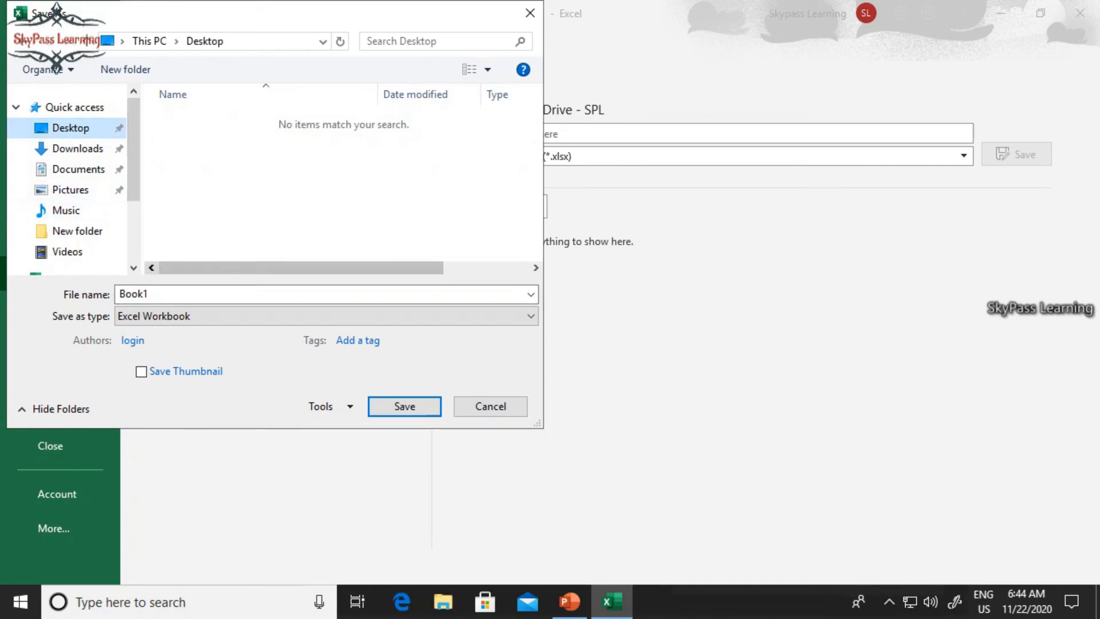
type("M")
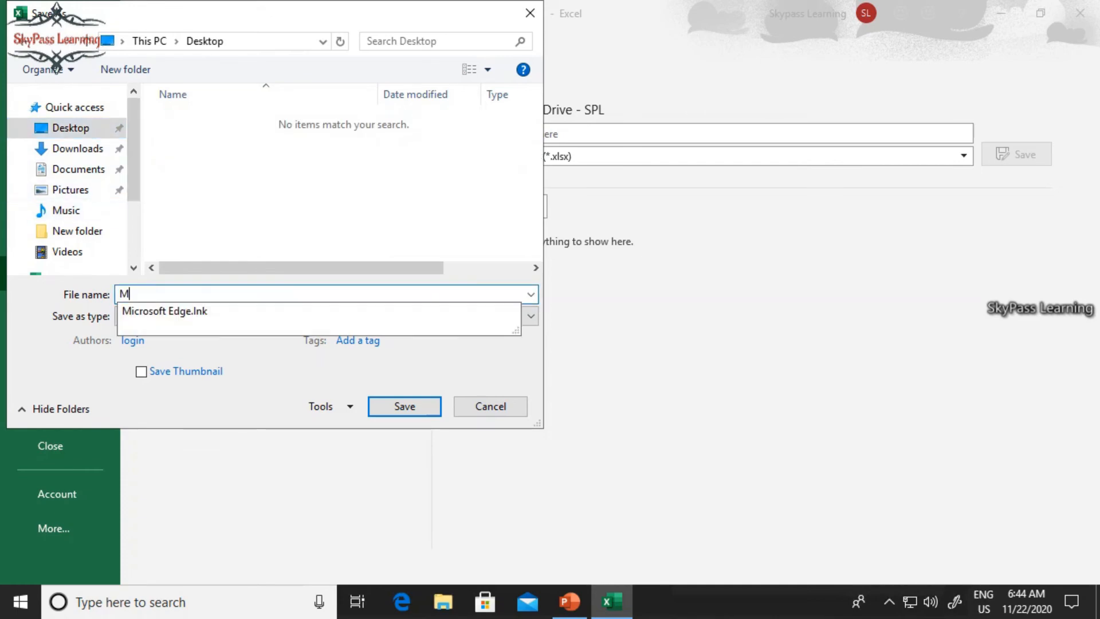
type("yFirst")
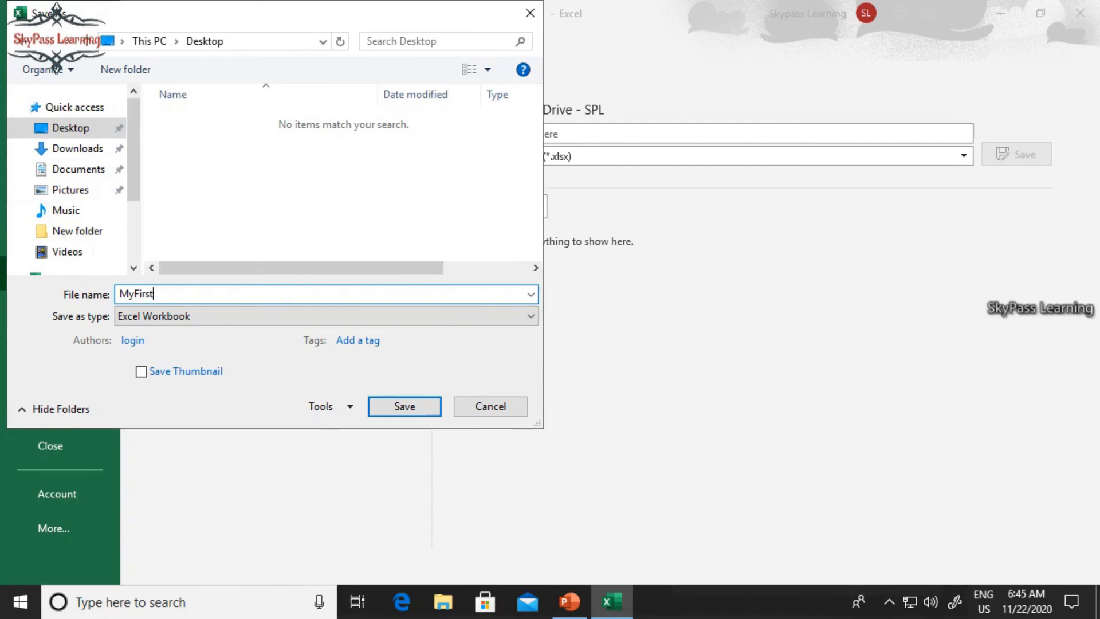
type("WorkBook")
key("Return")
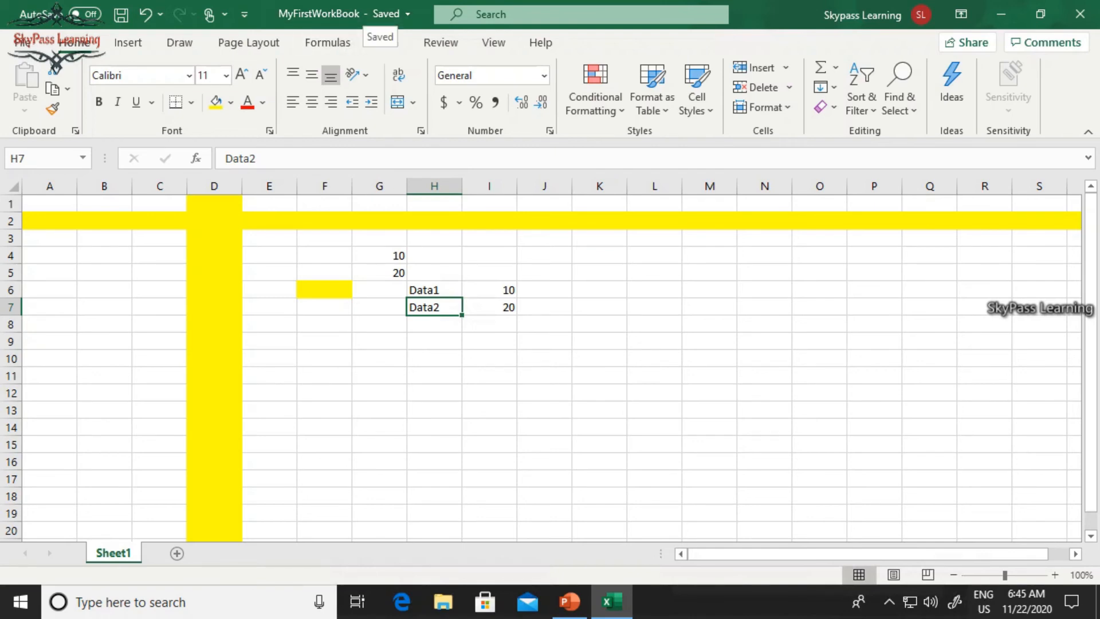
Enter 10 in cell H9 and save the change to the existing workbook file
left_click(434, 341)
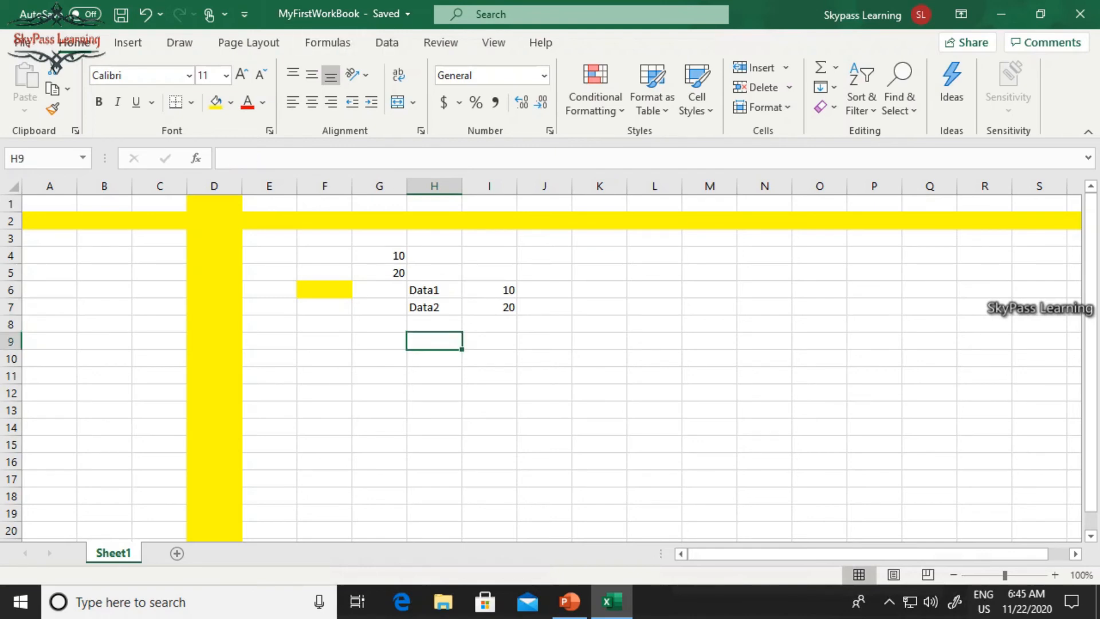
type("10")
key("Return")
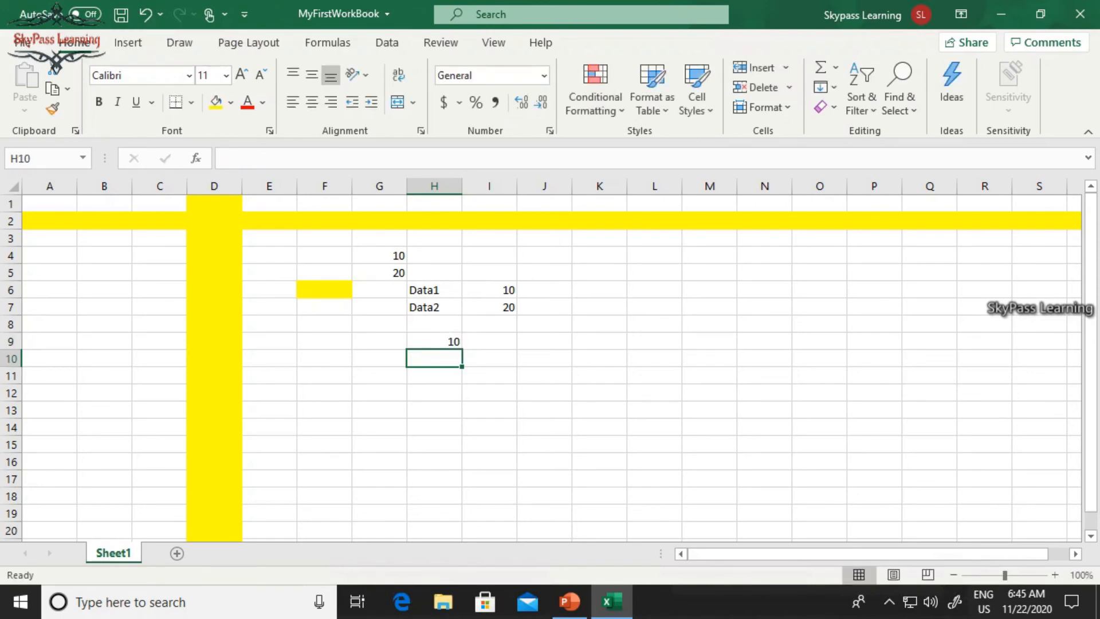
left_click(22, 41)
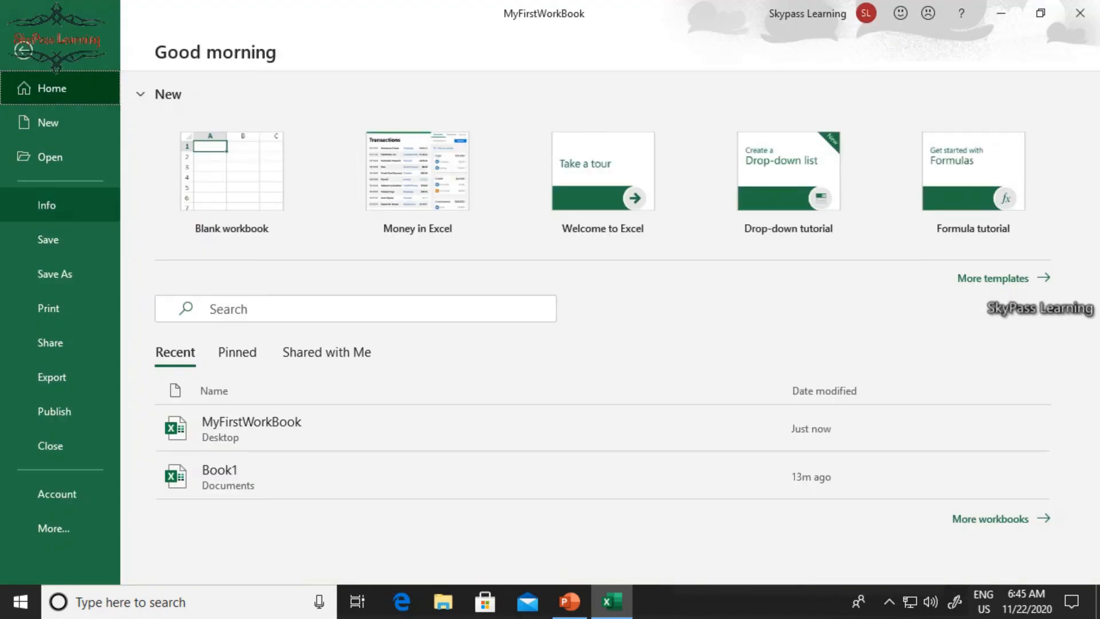
left_click(48, 239)
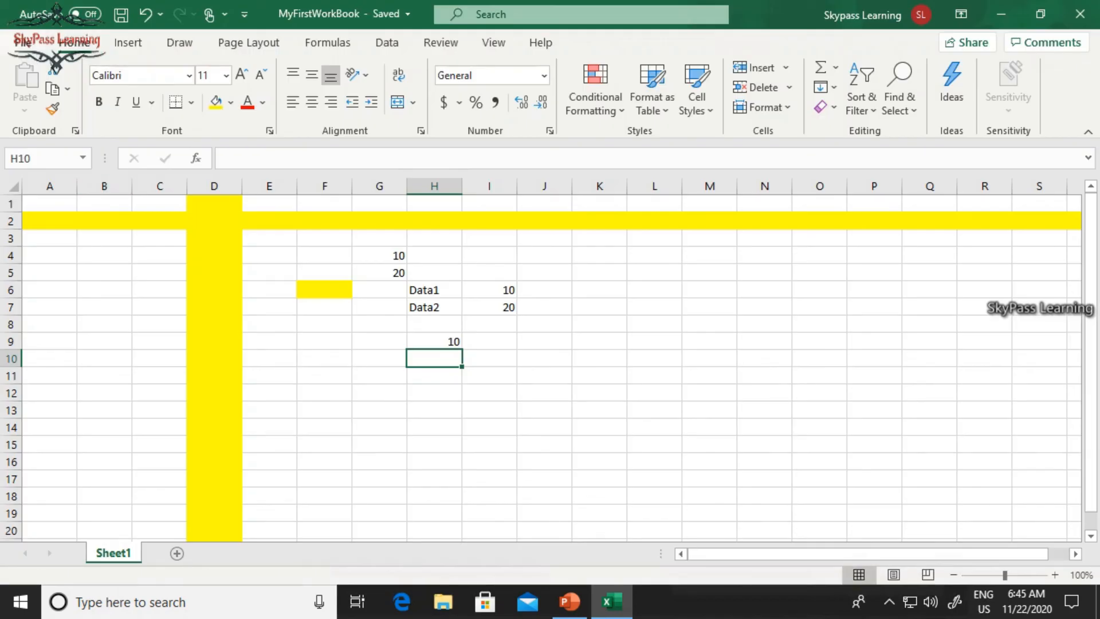
Save a copy of the workbook to the Desktop under the new name MyFirstWorkBook1
left_click(23, 42)
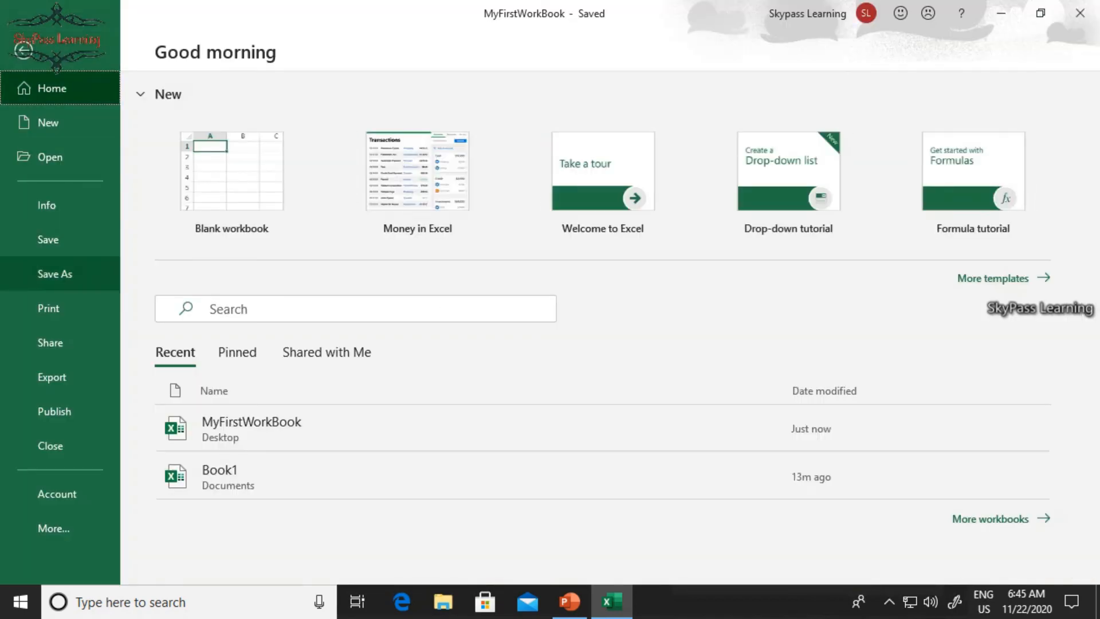
left_click(55, 273)
left_click(224, 420)
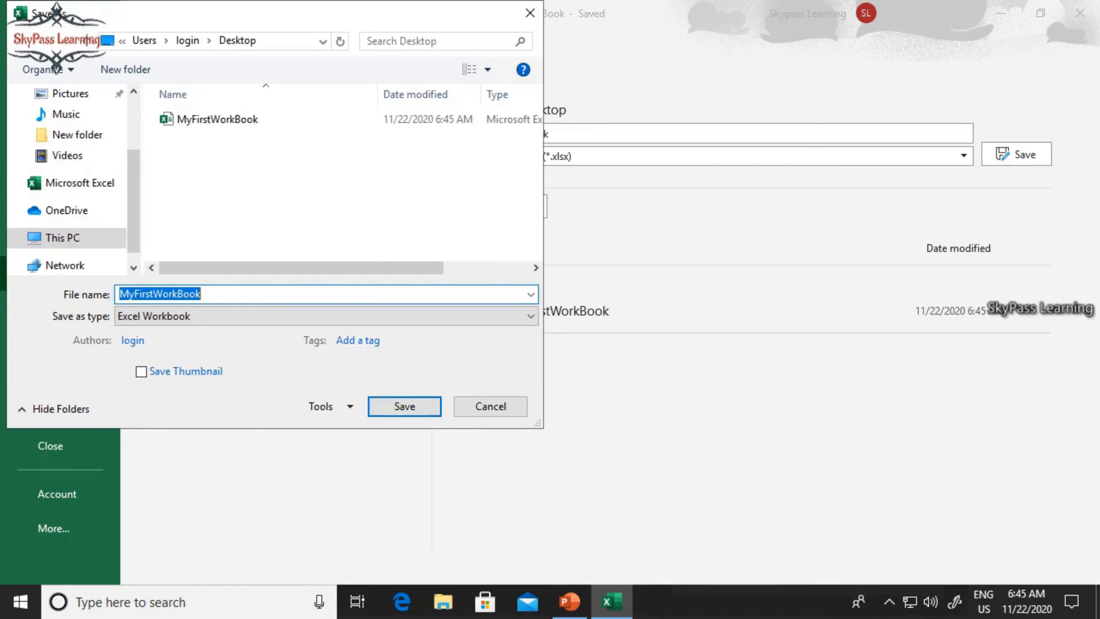
left_click(206, 294)
type("1")
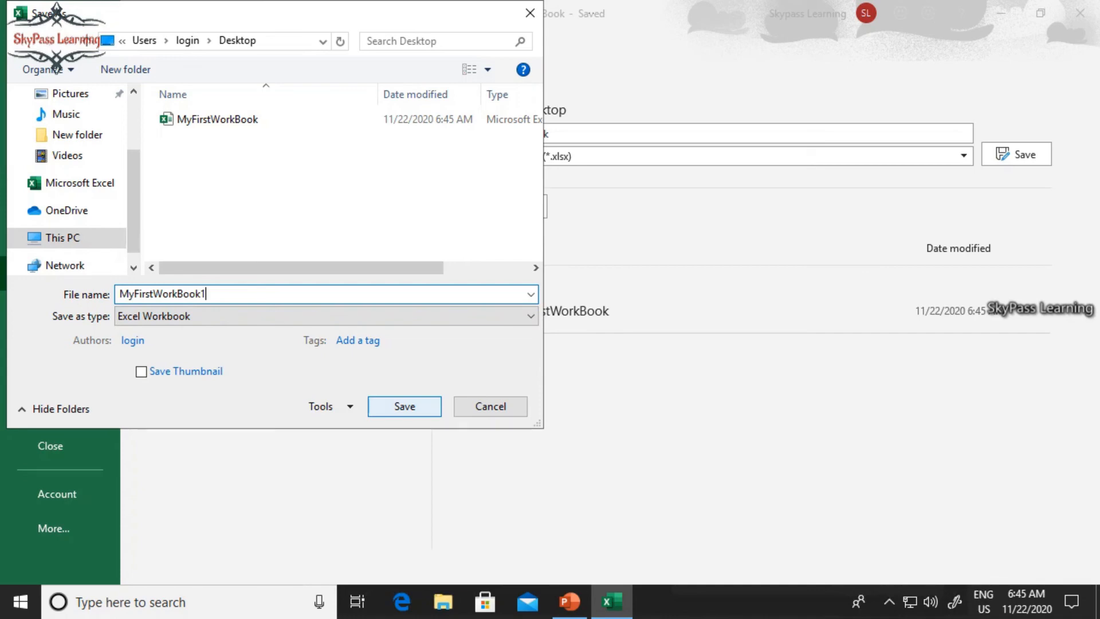
left_click(405, 406)
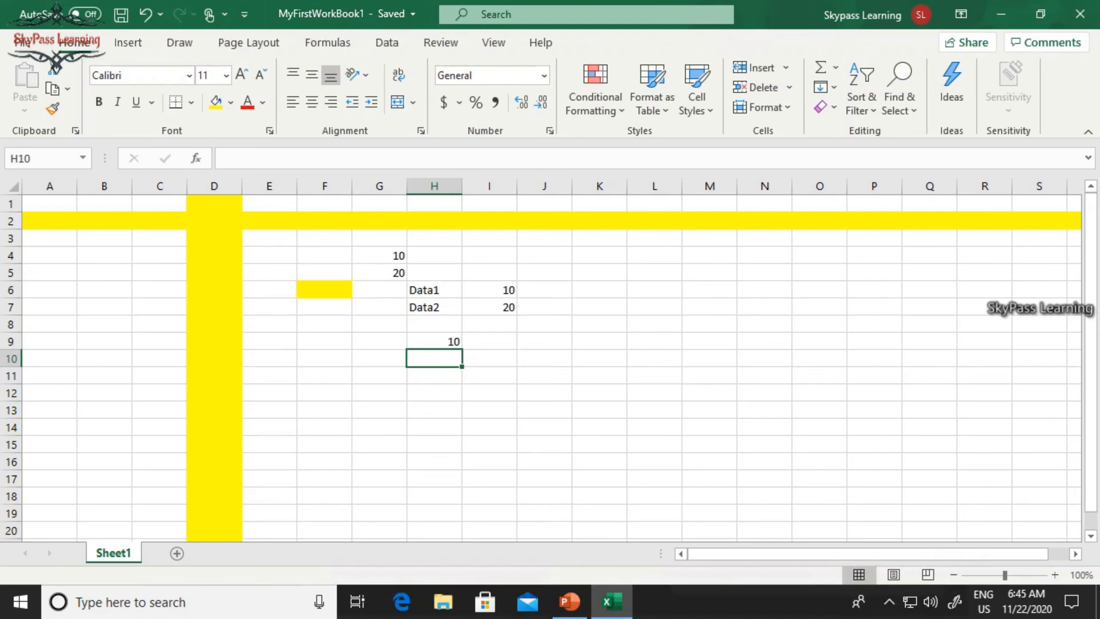
Switch to the PowerPoint slide show with the OneDrive saving and Flash Fill instructions
mouse_move(569, 602)
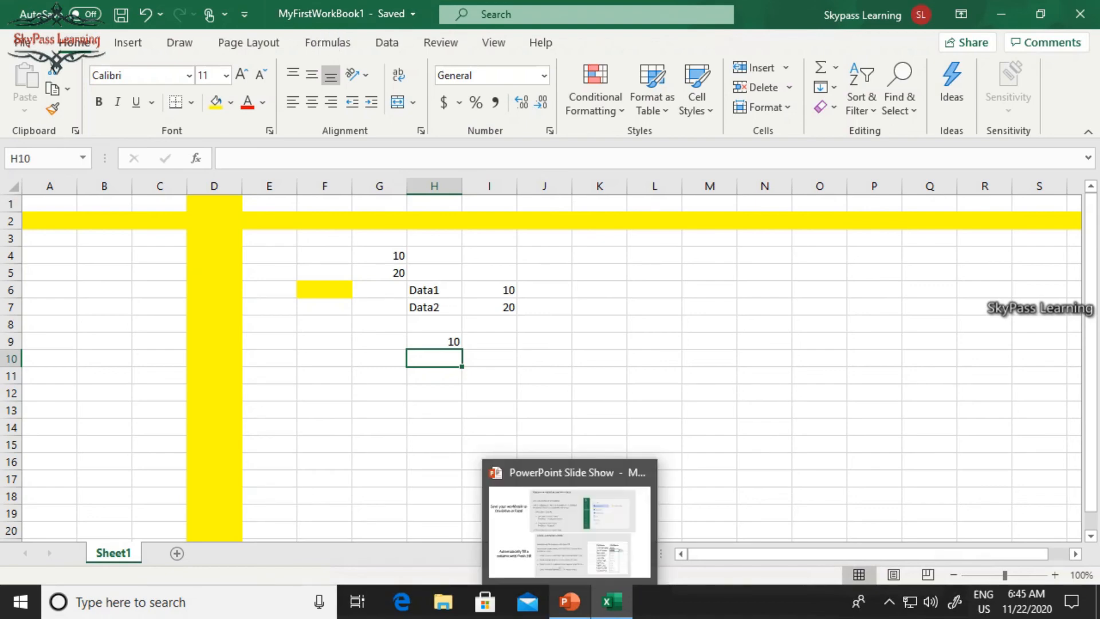
left_click(569, 601)
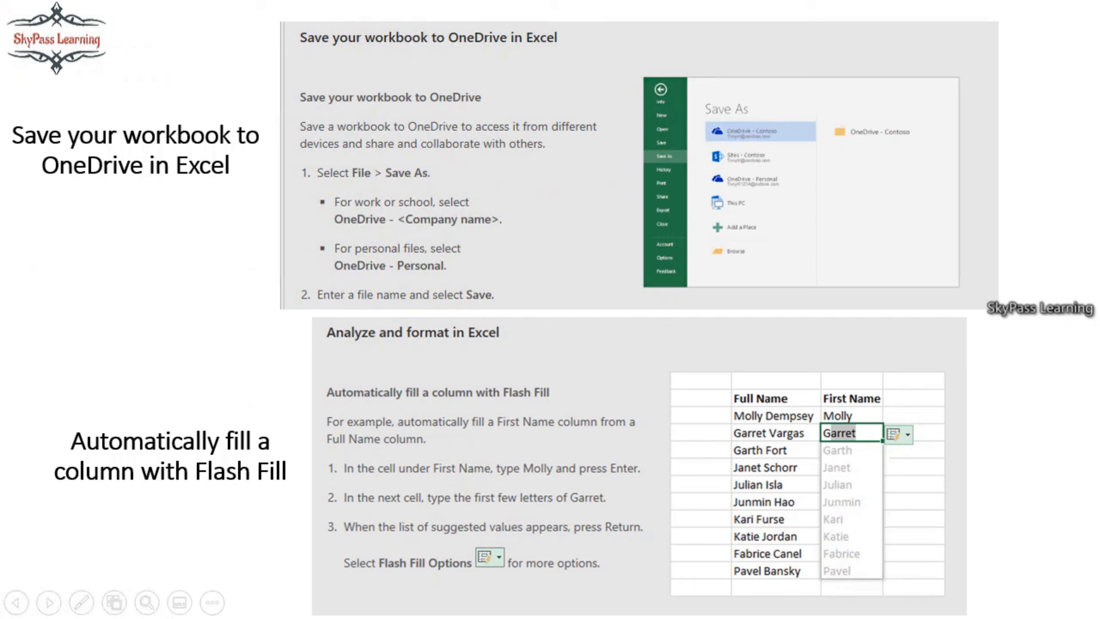
Switch back to Excel and save a copy of the workbook to OneDrive - SPL under the name MyFirstWorkBook1
key("alt+Tab")
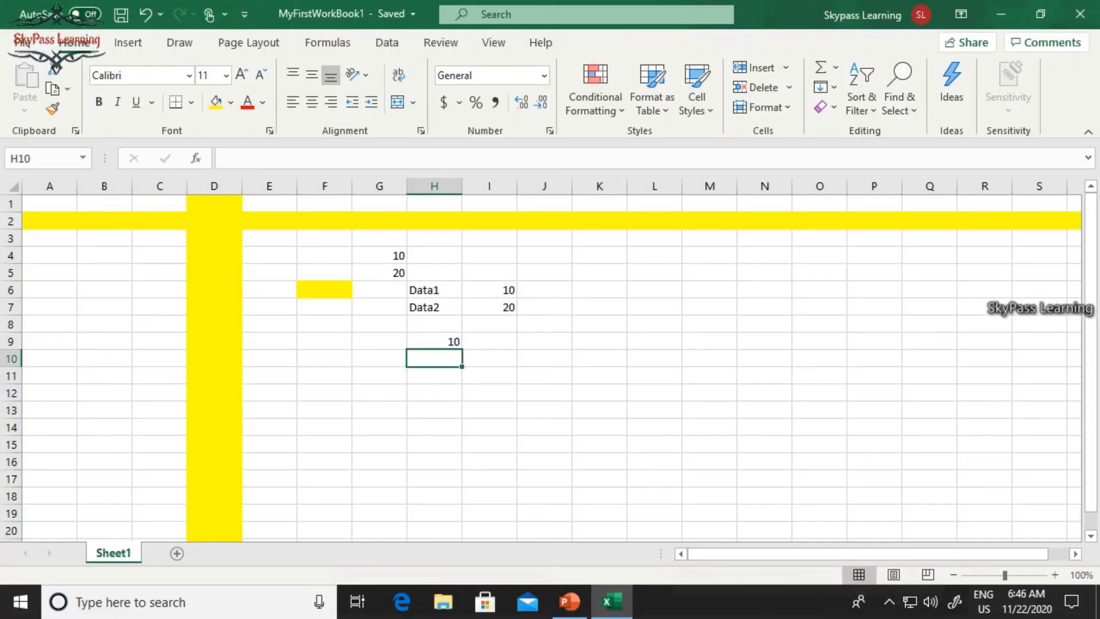
left_click(23, 43)
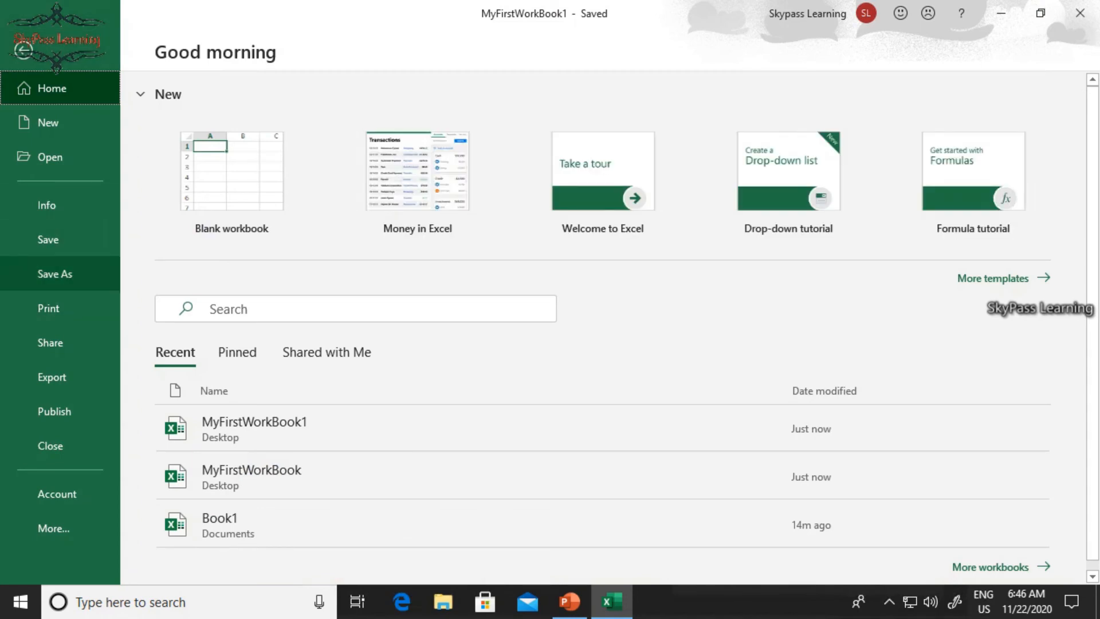
left_click(55, 273)
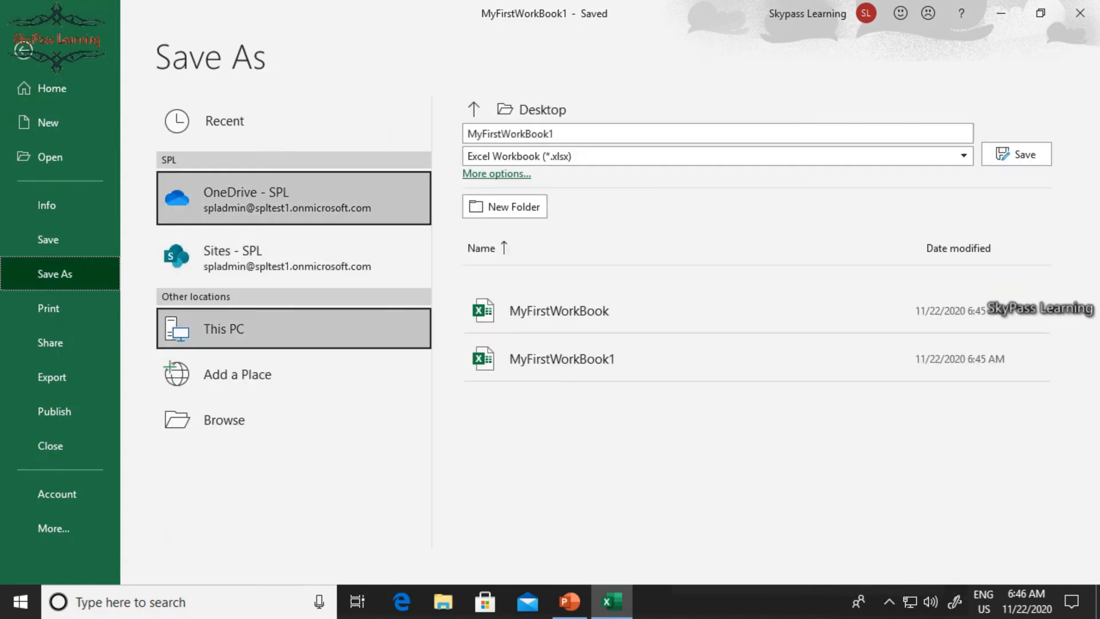
left_click(288, 198)
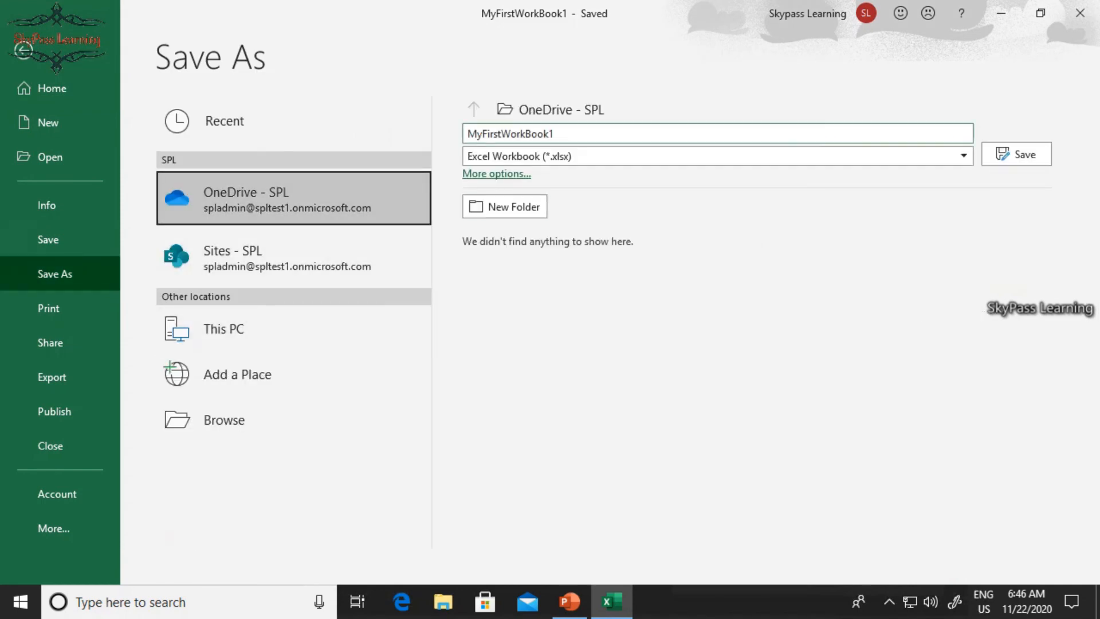
left_click(559, 134)
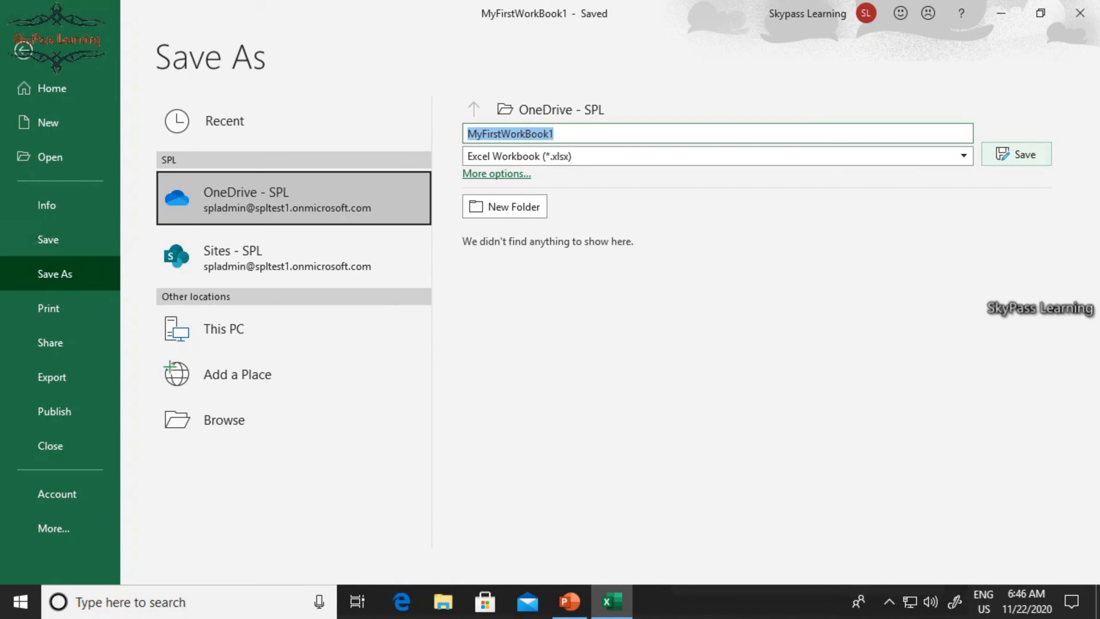
left_click(1016, 154)
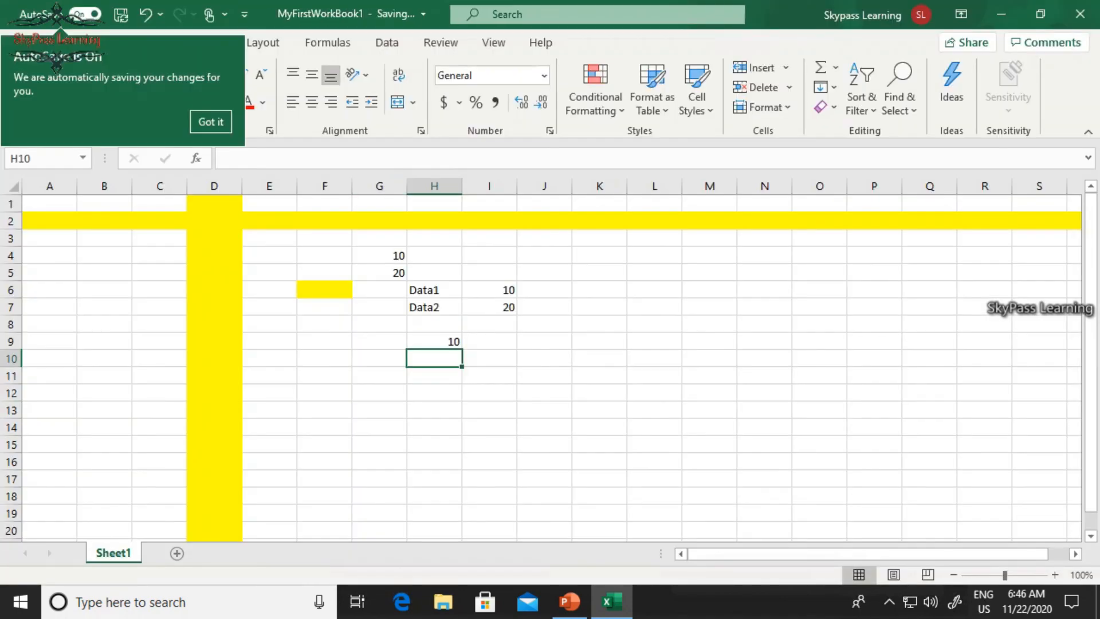
left_click(211, 121)
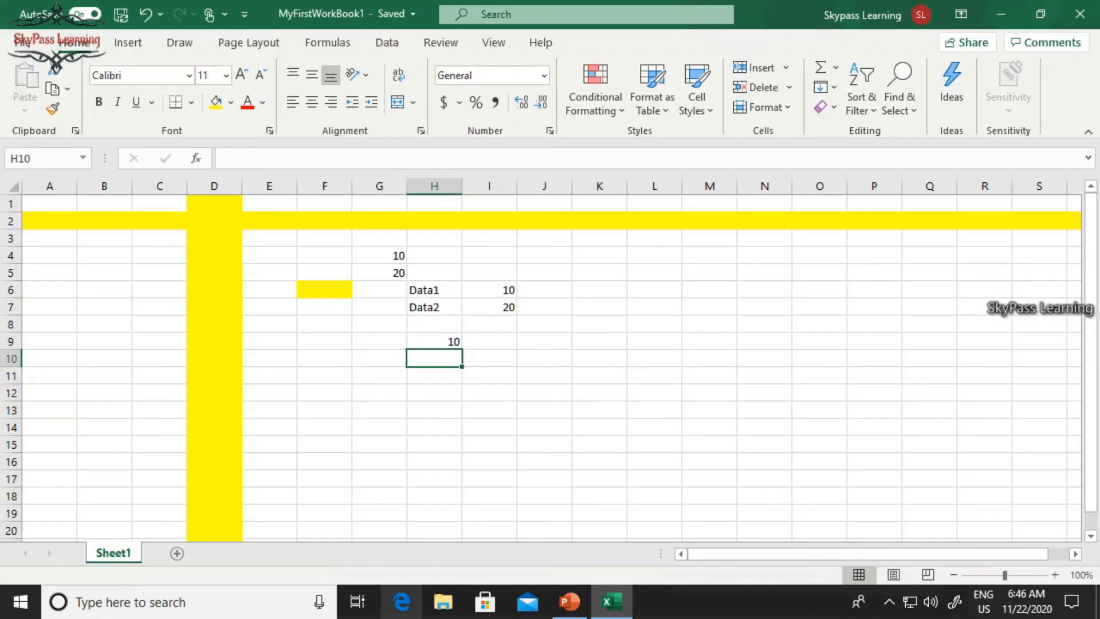
In Edge, open OneDrive through portal.office.com, skip the account protection setup for now, and view the saved workbook under My files
left_click(402, 601)
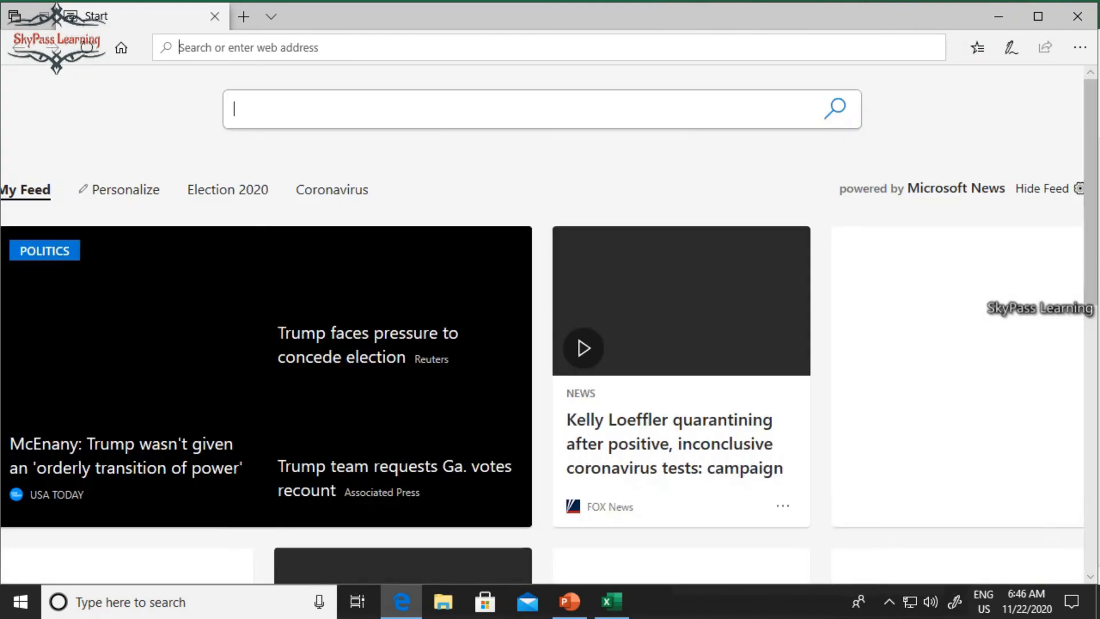
type("portal.office.com/")
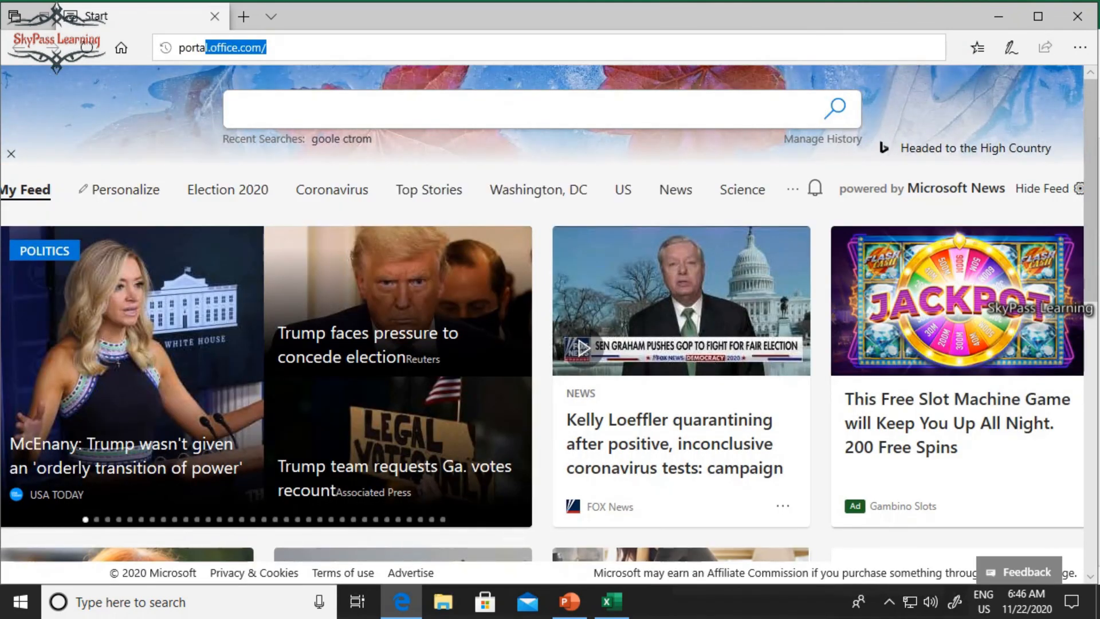
key("Return")
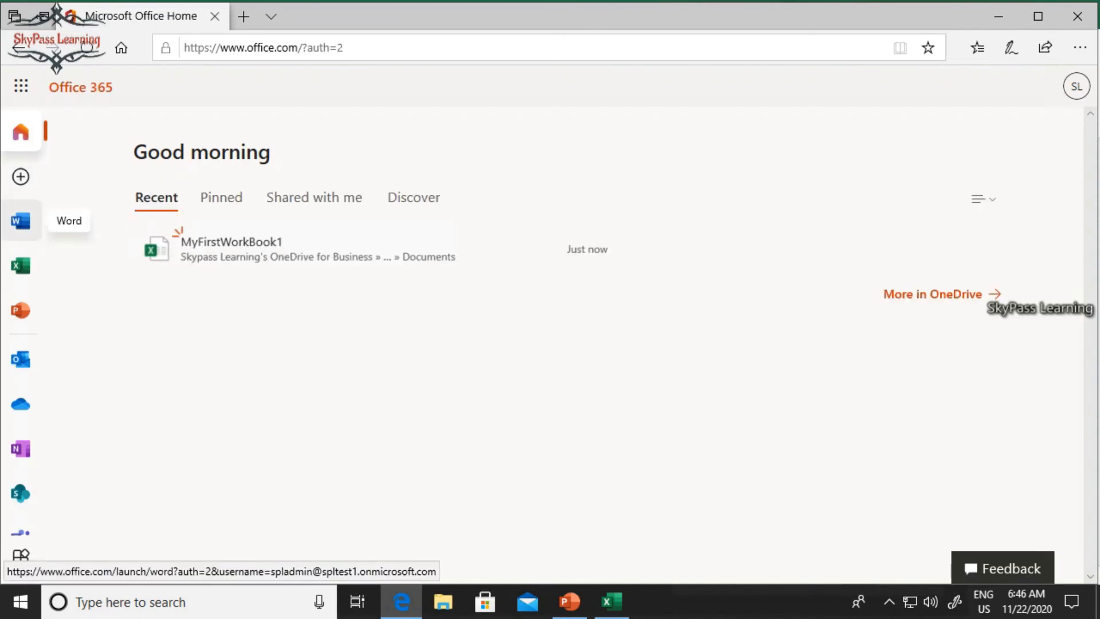
left_click(21, 404)
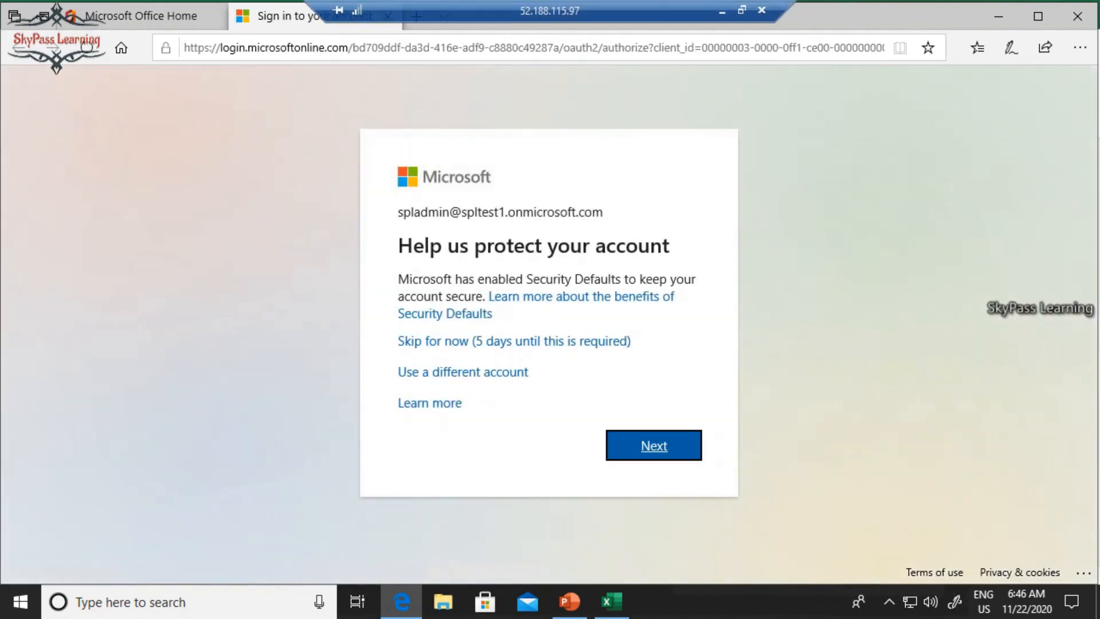
left_click(514, 342)
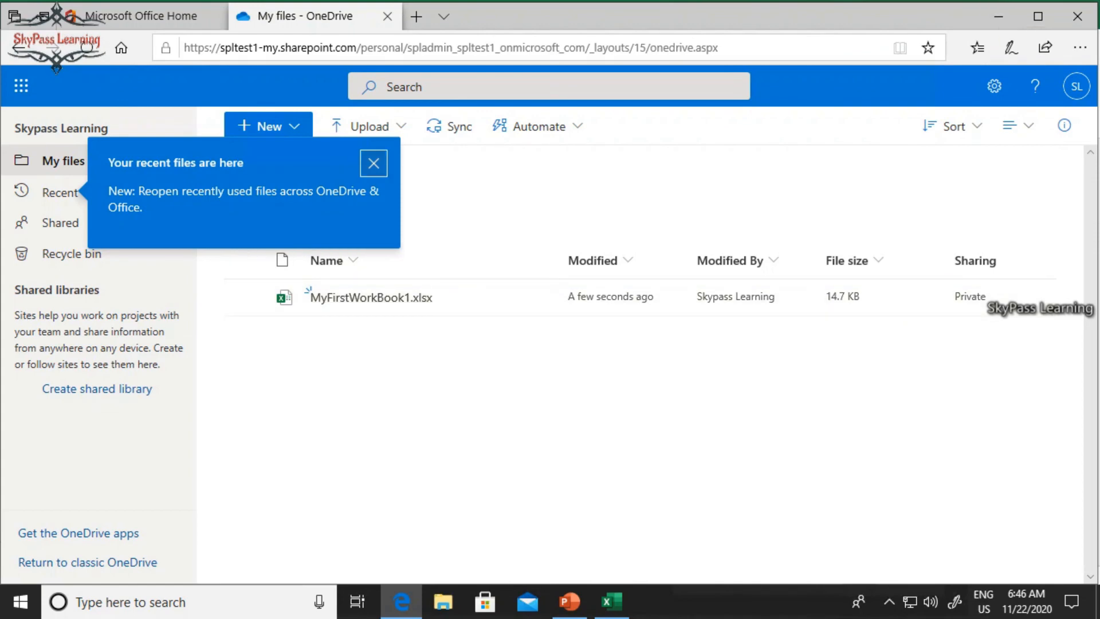
left_click(374, 163)
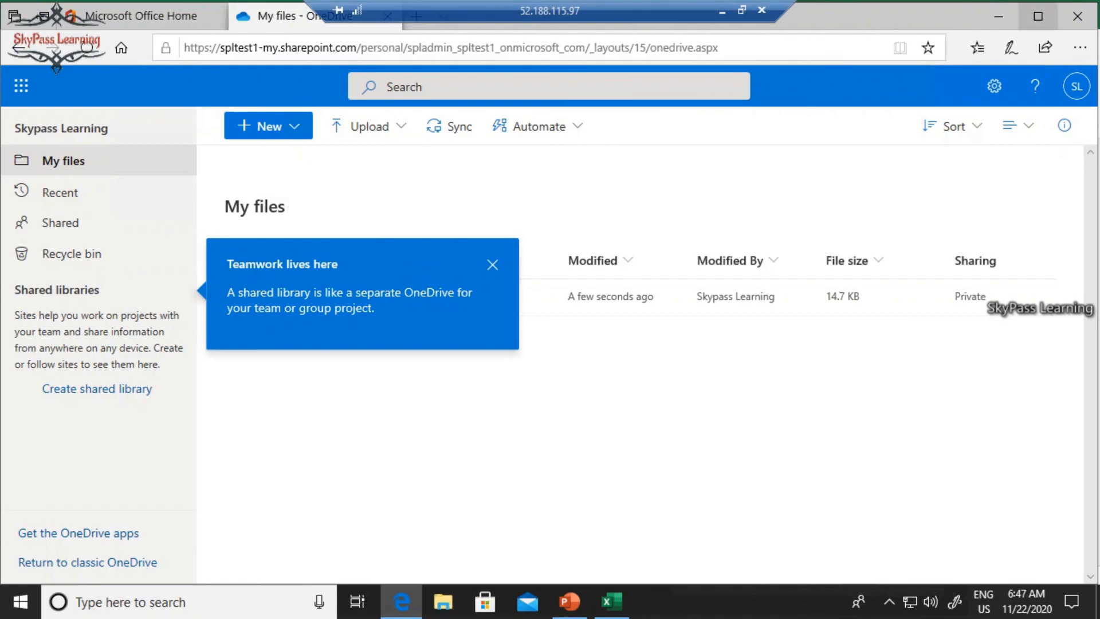
Minimize the browser and return to the PowerPoint slide on OneDrive saving and Flash Fill
left_click(998, 16)
left_click(569, 602)
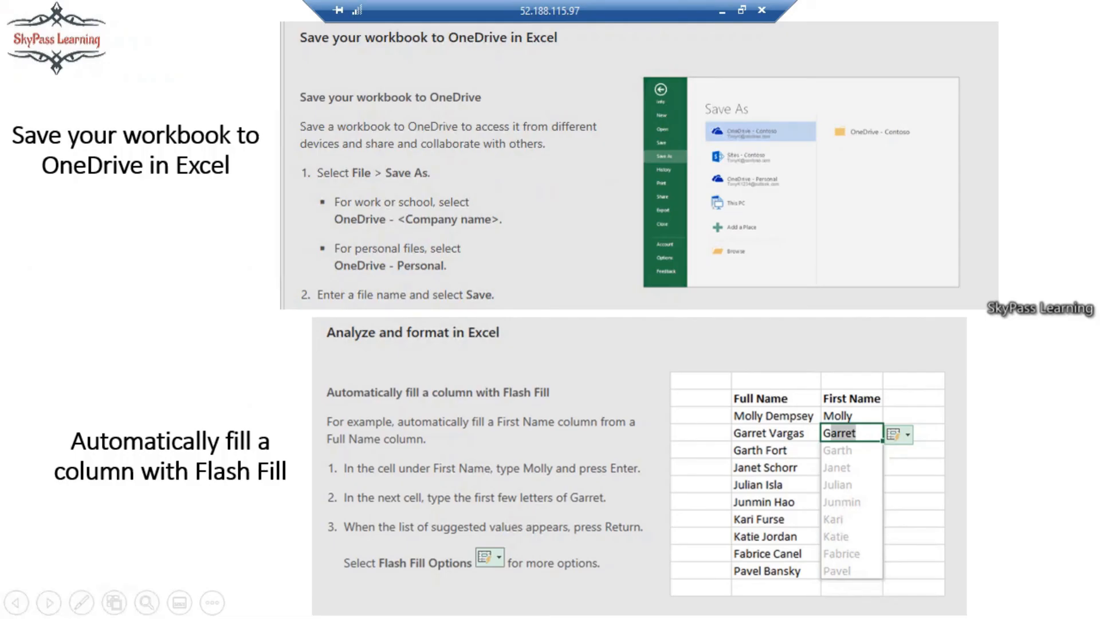